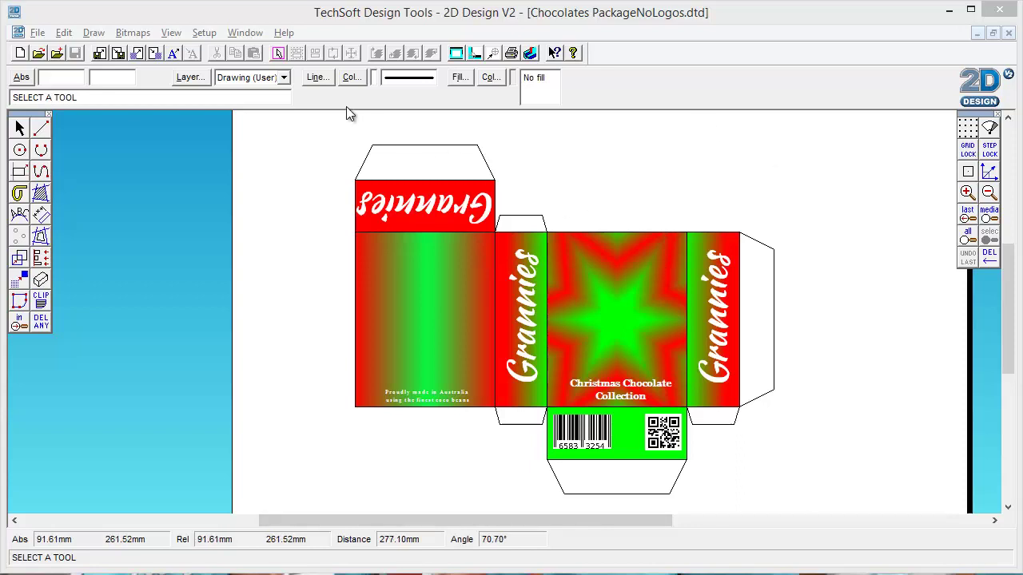
Step: Check the page layout settings and close them unchanged
{"action": "left_click", "coordinate": [204, 33]}
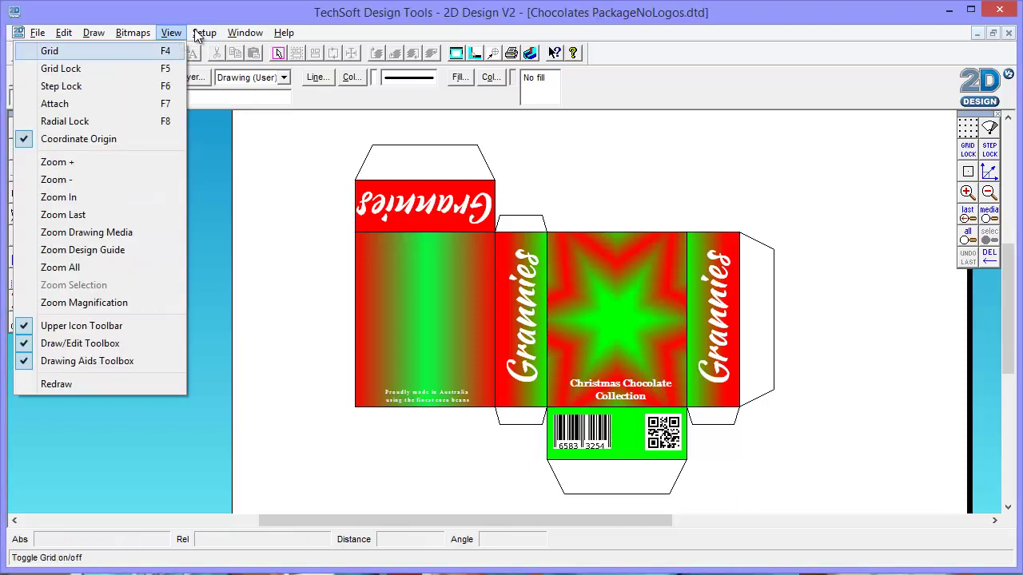
{"action": "left_click", "coordinate": [257, 52]}
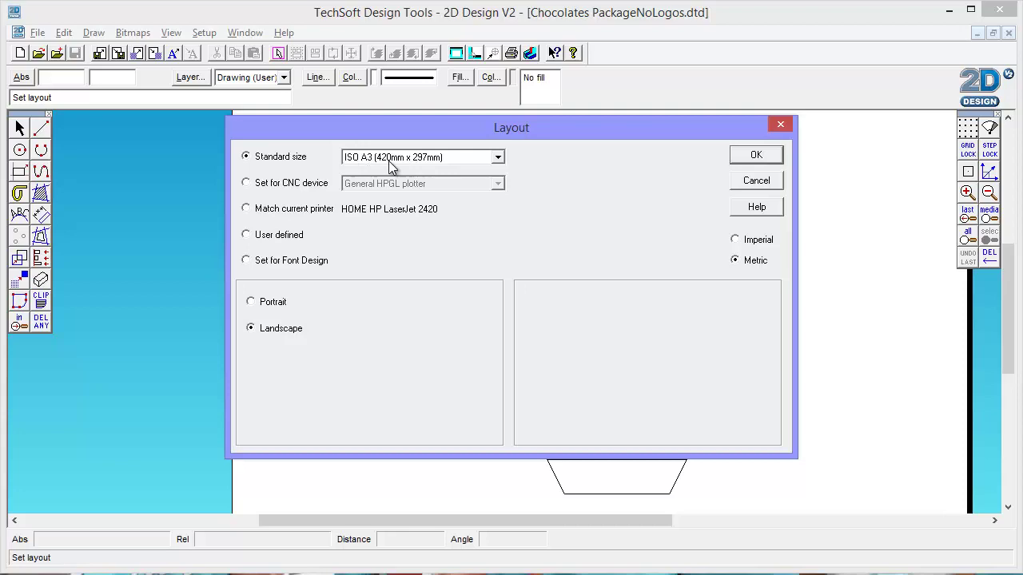
{"action": "left_click", "coordinate": [780, 124]}
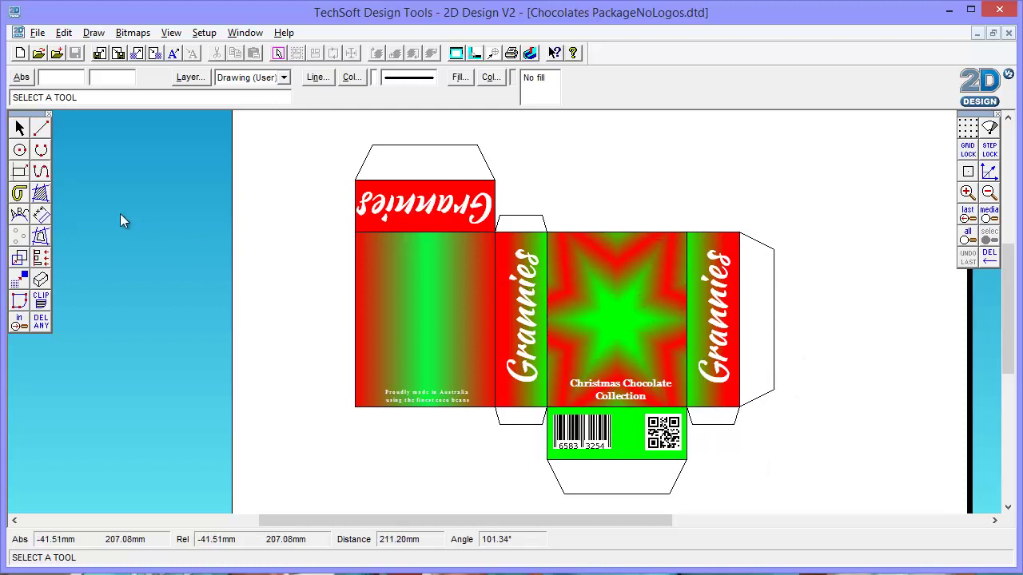
Step: Inspect the star front panel's properties and fill settings without changing them
{"action": "left_click", "coordinate": [20, 128]}
{"action": "left_click", "coordinate": [612, 273]}
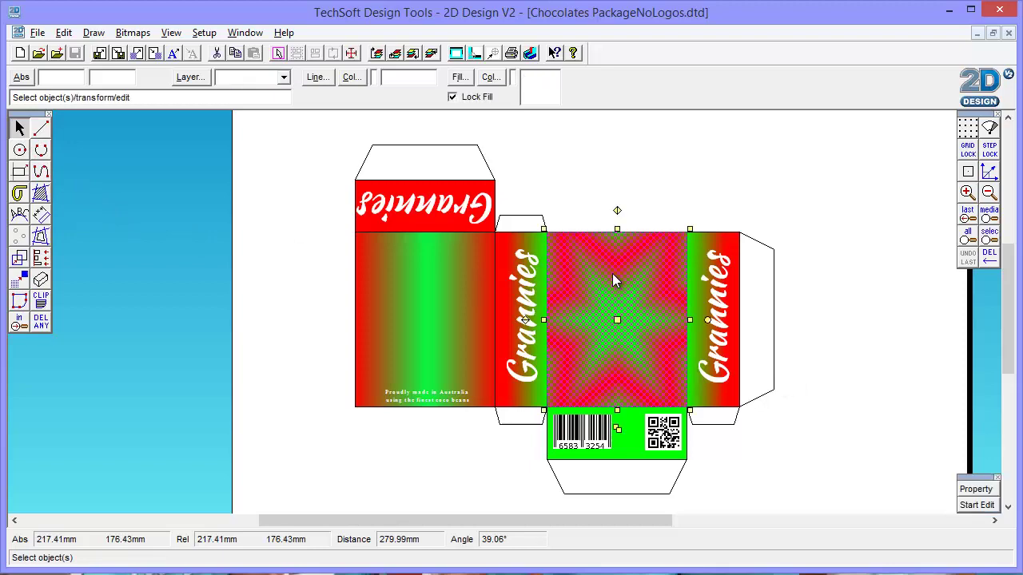
{"action": "left_click", "coordinate": [973, 491]}
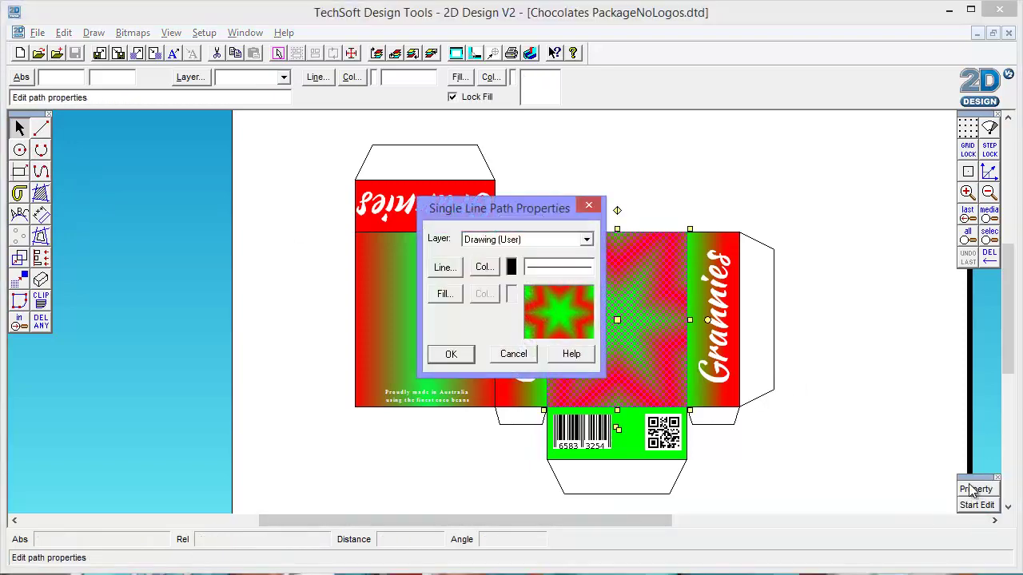
{"action": "left_click", "coordinate": [445, 294]}
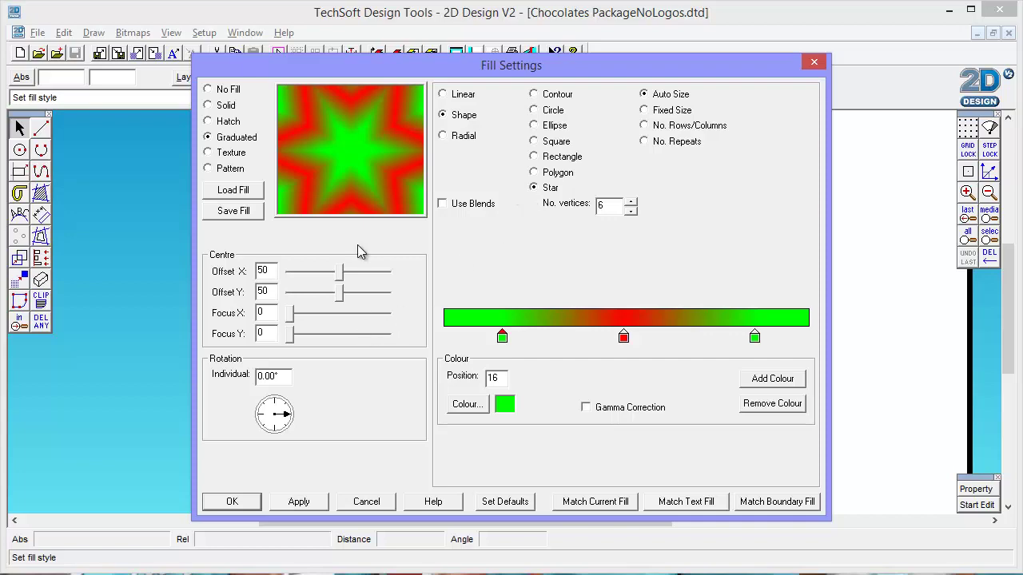
{"action": "left_click", "coordinate": [815, 64]}
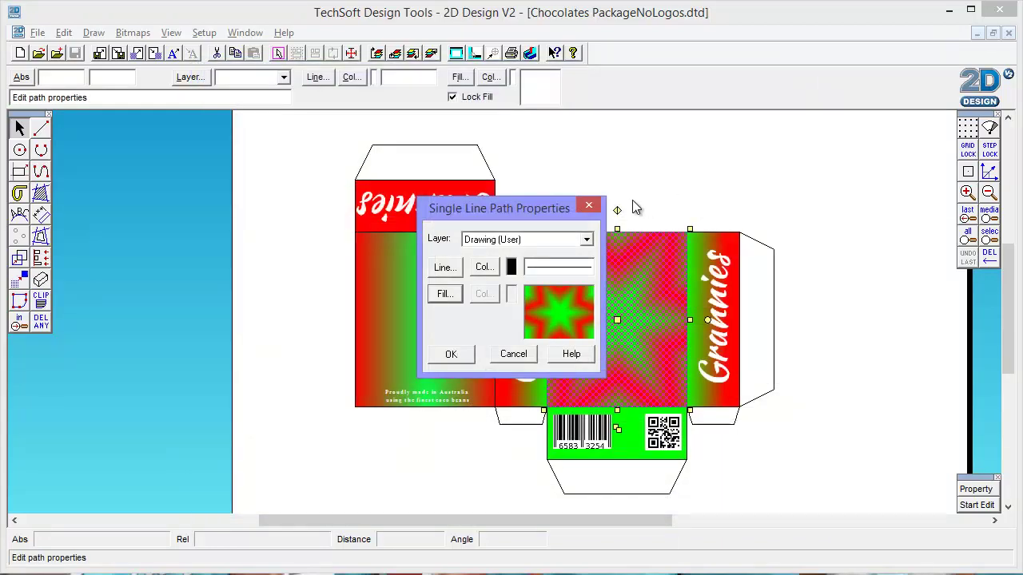
{"action": "left_click", "coordinate": [592, 206]}
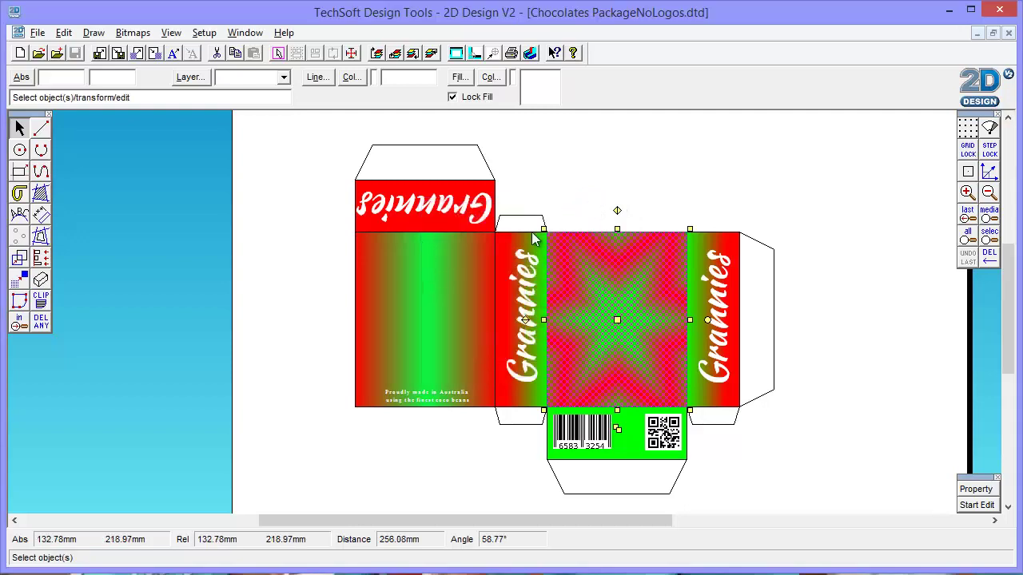
{"action": "left_click", "coordinate": [840, 253]}
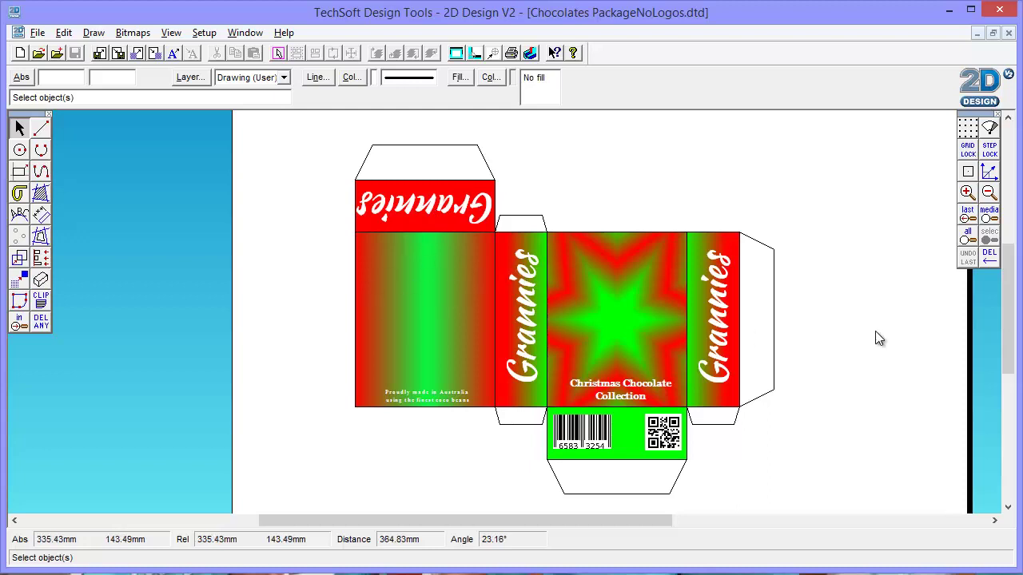
Step: Check the QR code, Proudly made in Australia text and Grannies texts by selecting each
{"action": "left_click", "coordinate": [663, 432]}
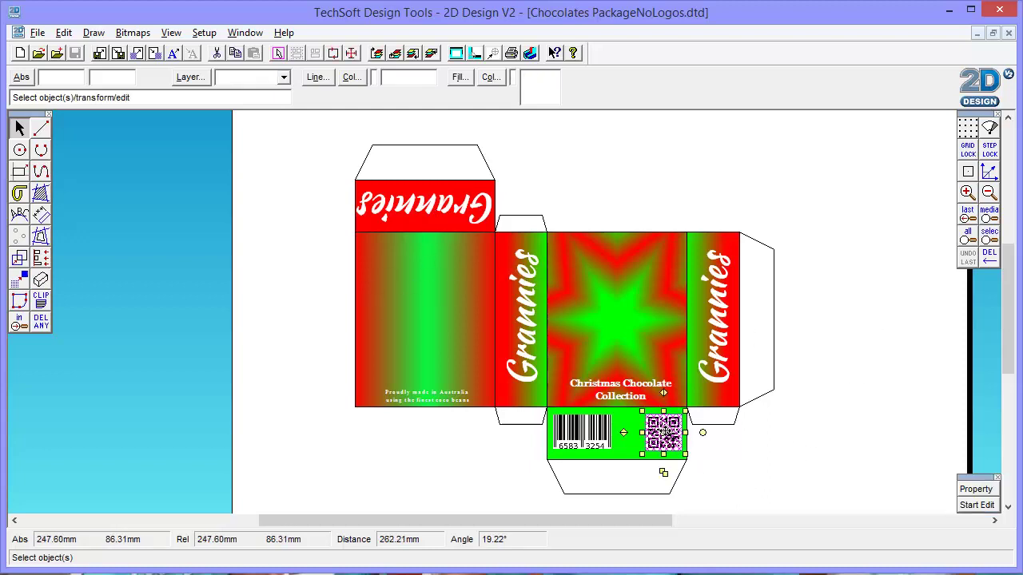
{"action": "left_click", "coordinate": [835, 436]}
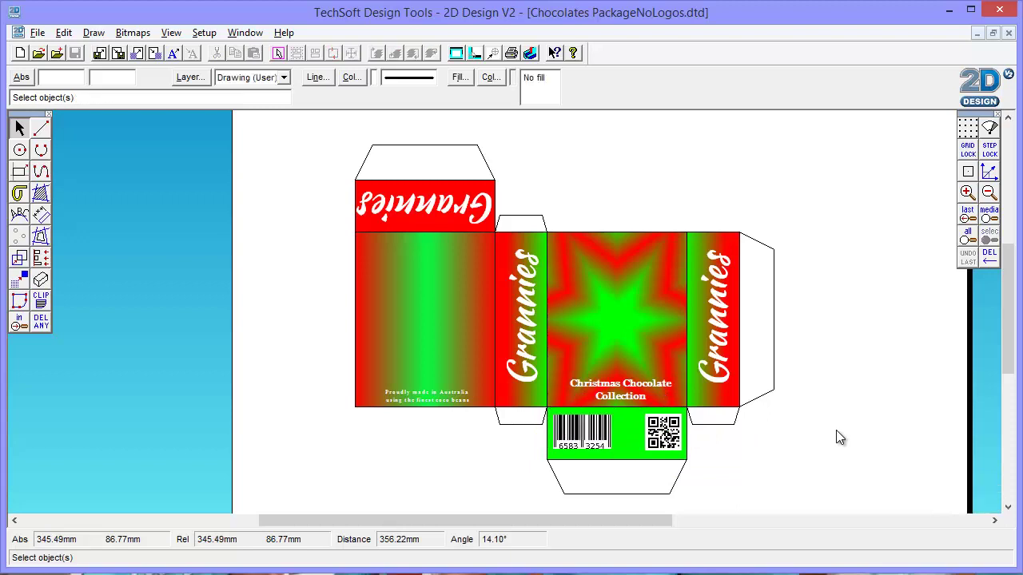
{"action": "left_click", "coordinate": [436, 395]}
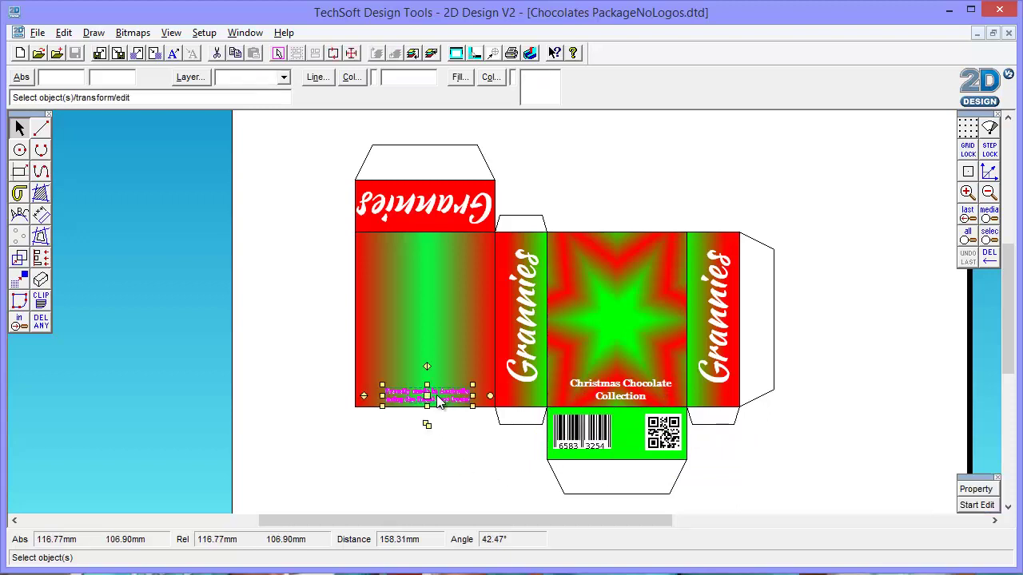
{"action": "left_click", "coordinate": [459, 475]}
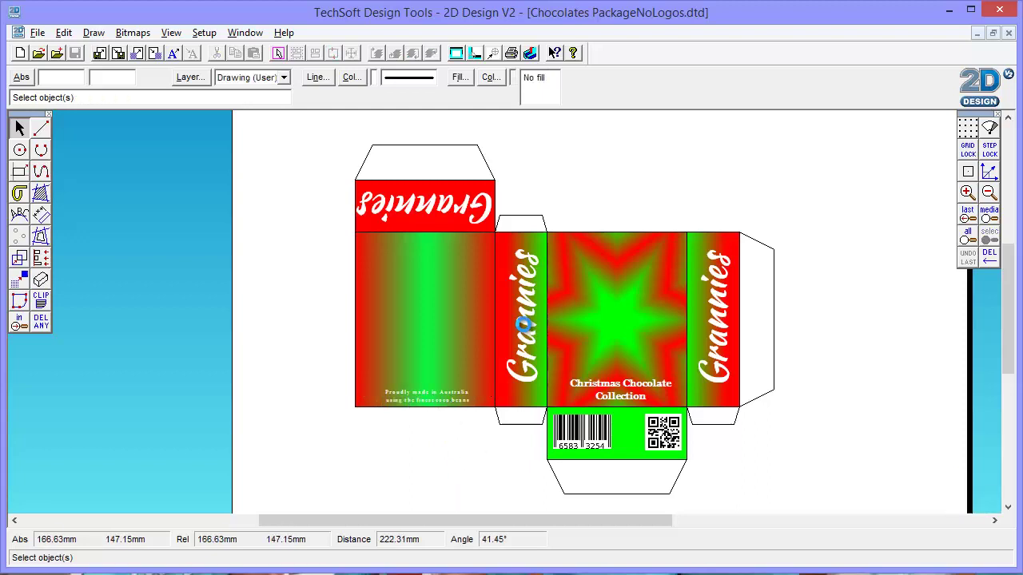
{"action": "left_click", "coordinate": [526, 329]}
{"action": "left_click", "coordinate": [714, 322]}
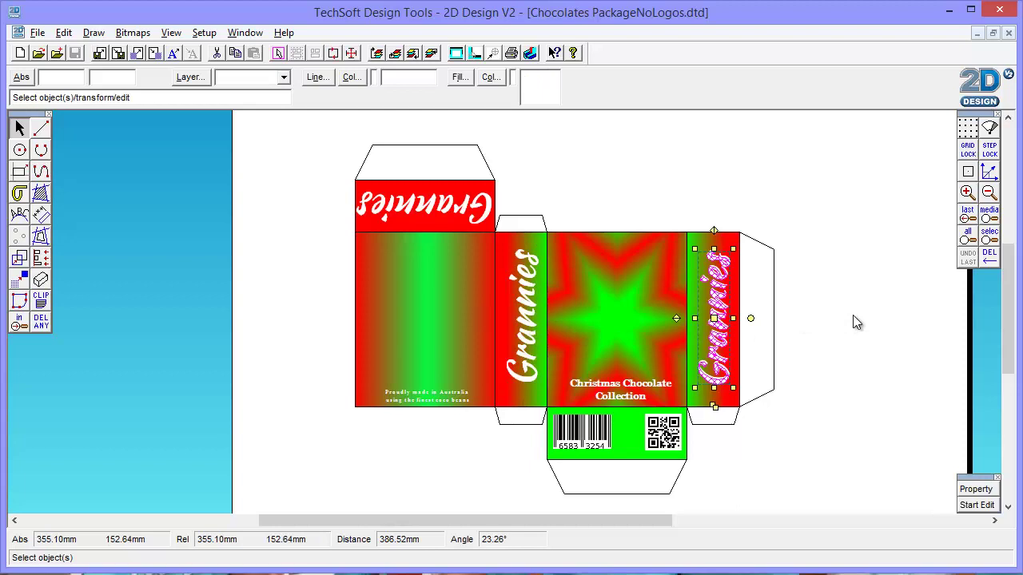
{"action": "left_click", "coordinate": [853, 315]}
{"action": "left_click", "coordinate": [476, 206]}
{"action": "left_click", "coordinate": [603, 187]}
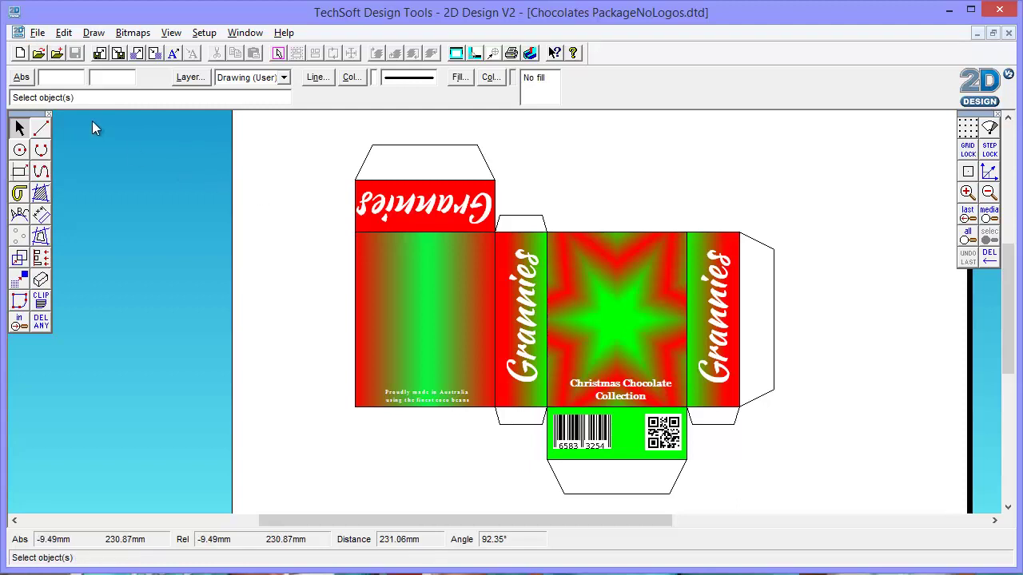
Step: Import the MrMLogo.png image file
{"action": "left_click", "coordinate": [37, 33]}
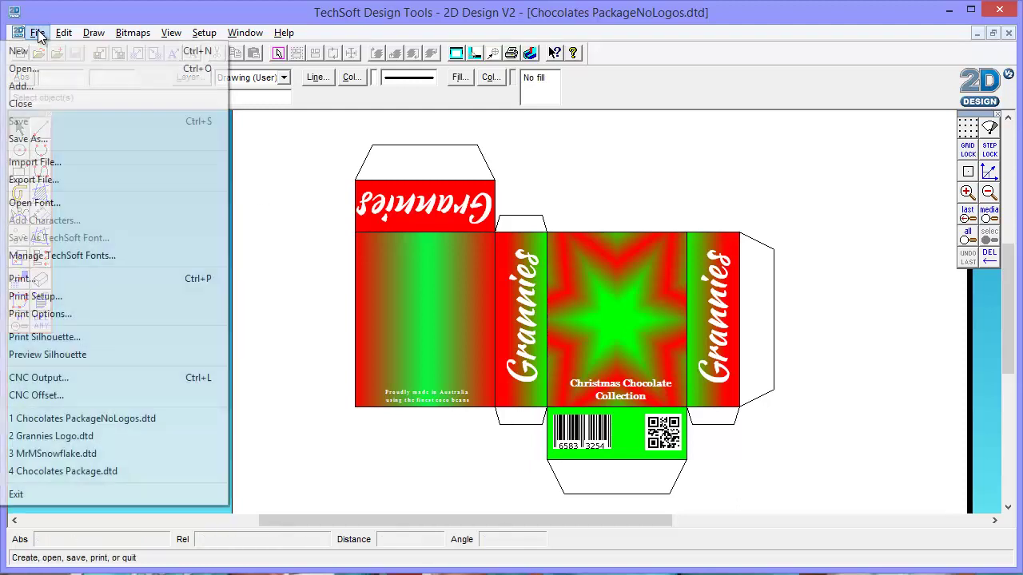
{"action": "left_click", "coordinate": [38, 163]}
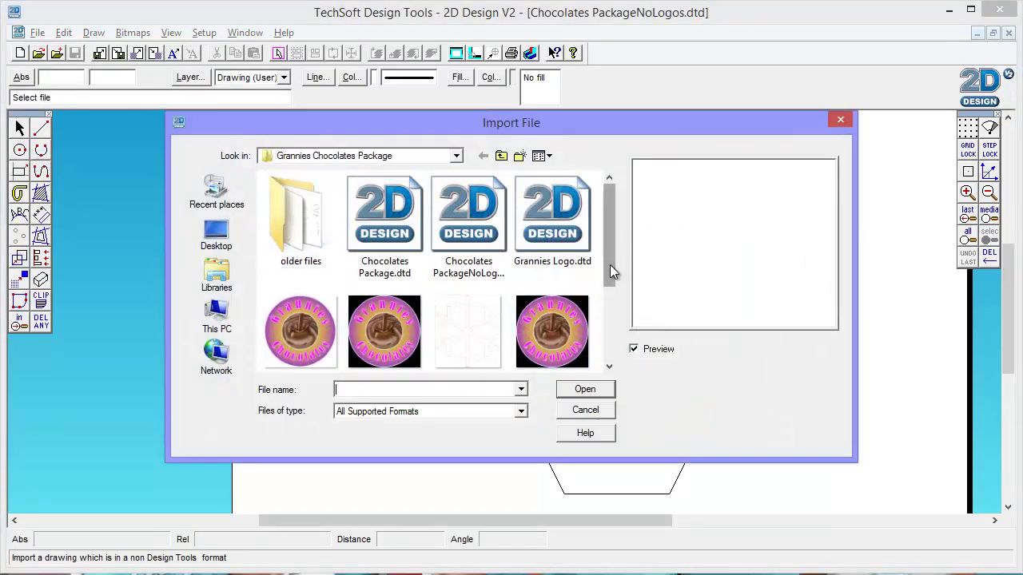
{"action": "left_click_drag", "start_coordinate": [610, 265], "coordinate": [610, 300]}
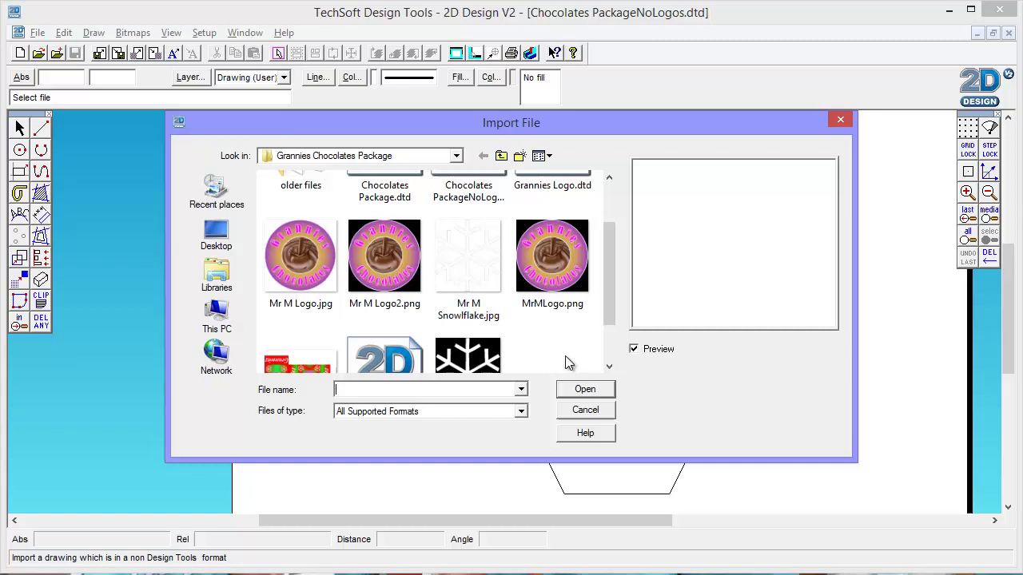
{"action": "left_click", "coordinate": [554, 263]}
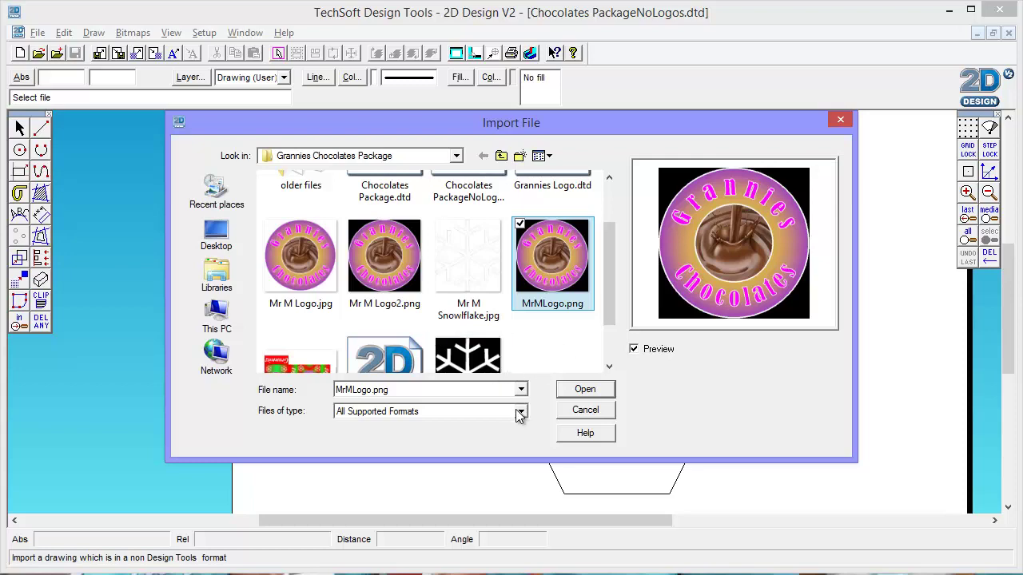
{"action": "left_click", "coordinate": [586, 390]}
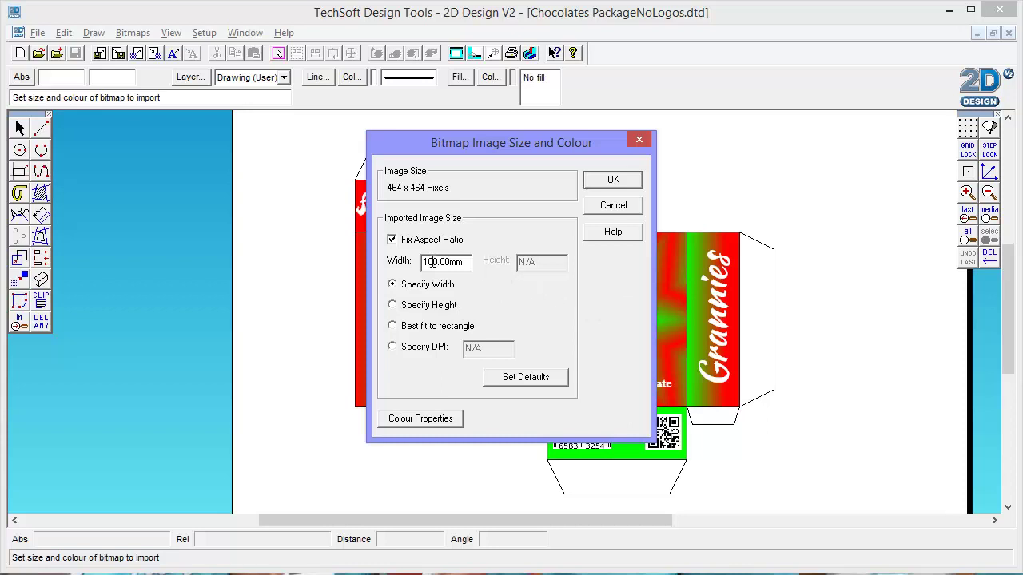
Step: Set the logo width to 80 mm and enable transparency with black as the transparent colour
{"action": "left_click_drag", "start_coordinate": [431, 262], "coordinate": [415, 268]}
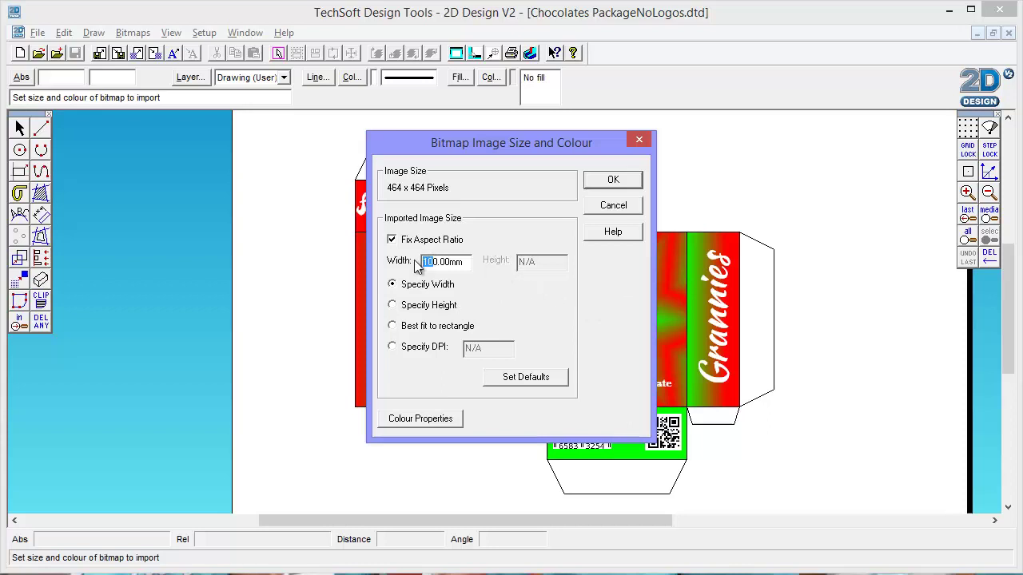
{"action": "type", "text": "8"}
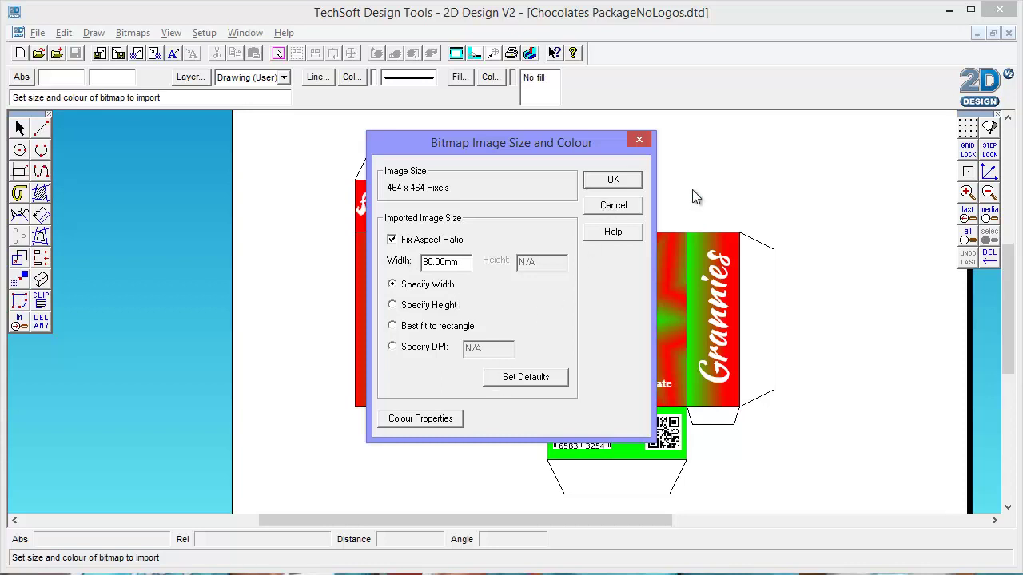
{"action": "left_click", "coordinate": [417, 422]}
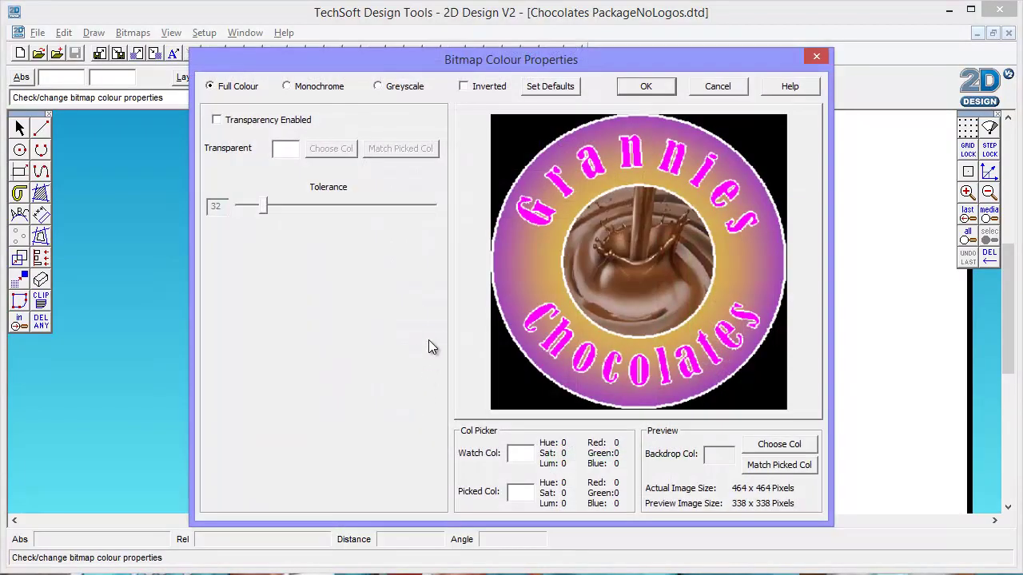
{"action": "left_click", "coordinate": [217, 121]}
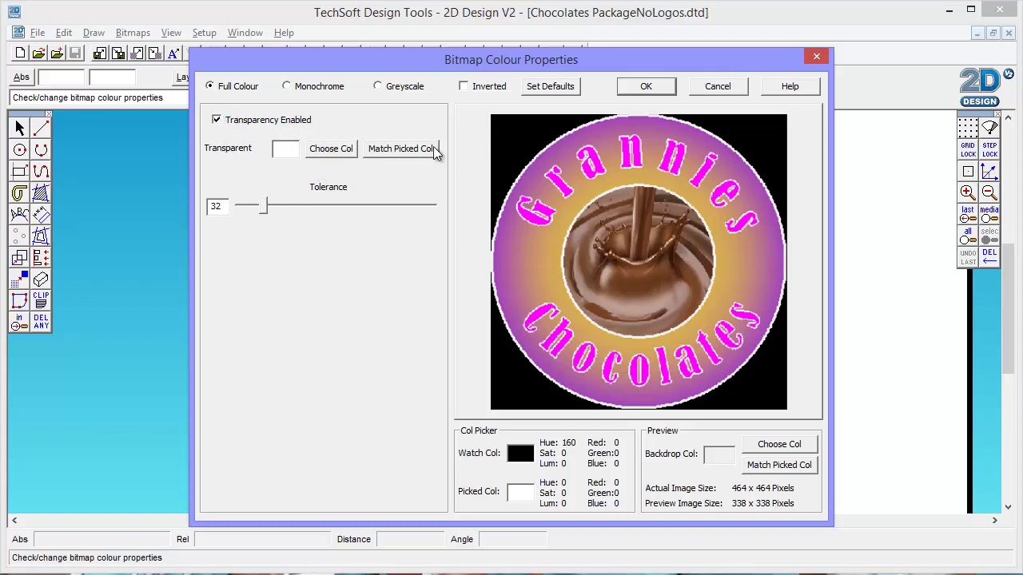
{"action": "left_click", "coordinate": [331, 150]}
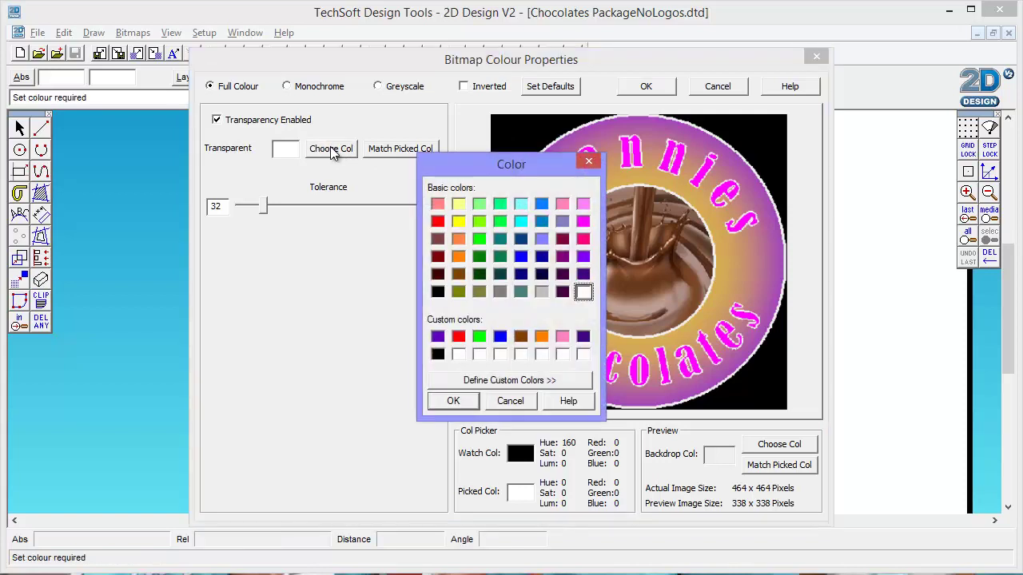
{"action": "left_click", "coordinate": [437, 356]}
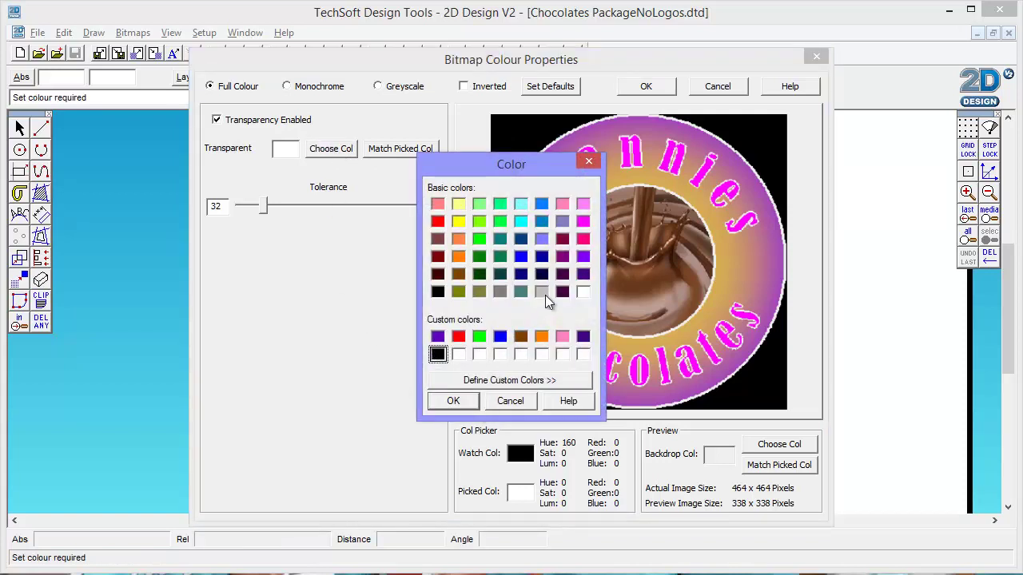
{"action": "left_click", "coordinate": [453, 401]}
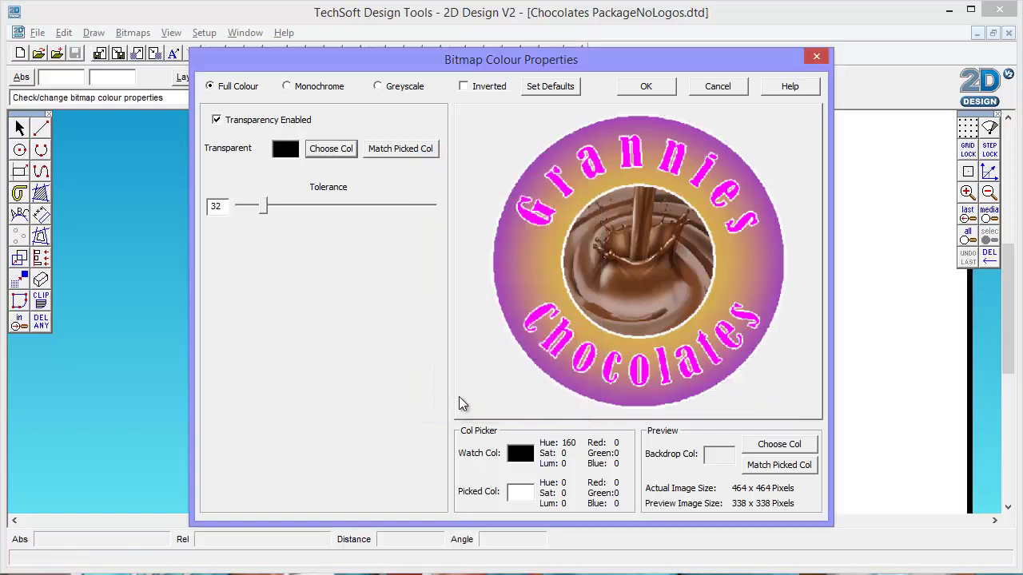
{"action": "left_click", "coordinate": [647, 87]}
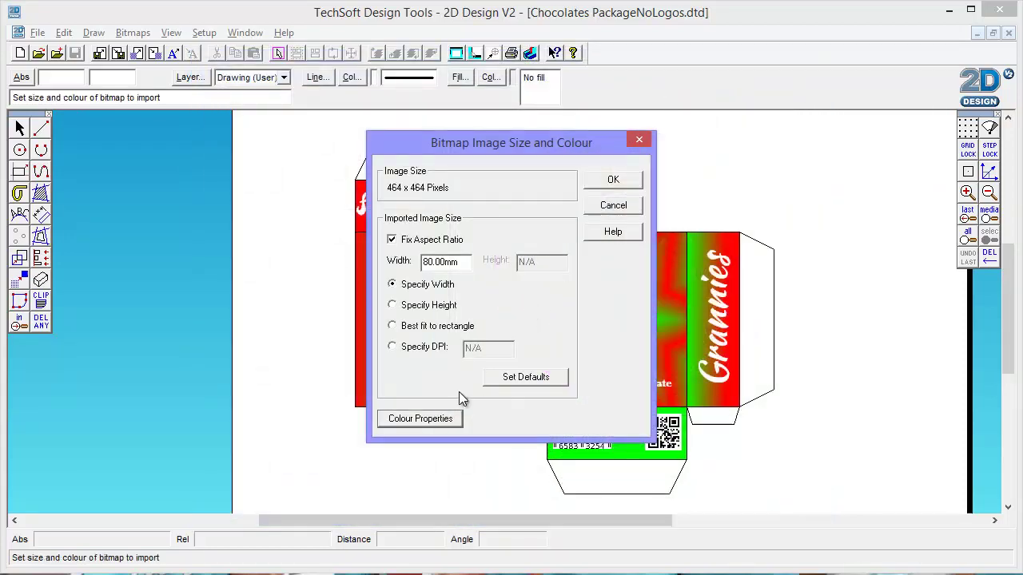
Step: Place the logo and move it onto the star front panel, shrinking it to fit
{"action": "left_click", "coordinate": [611, 180]}
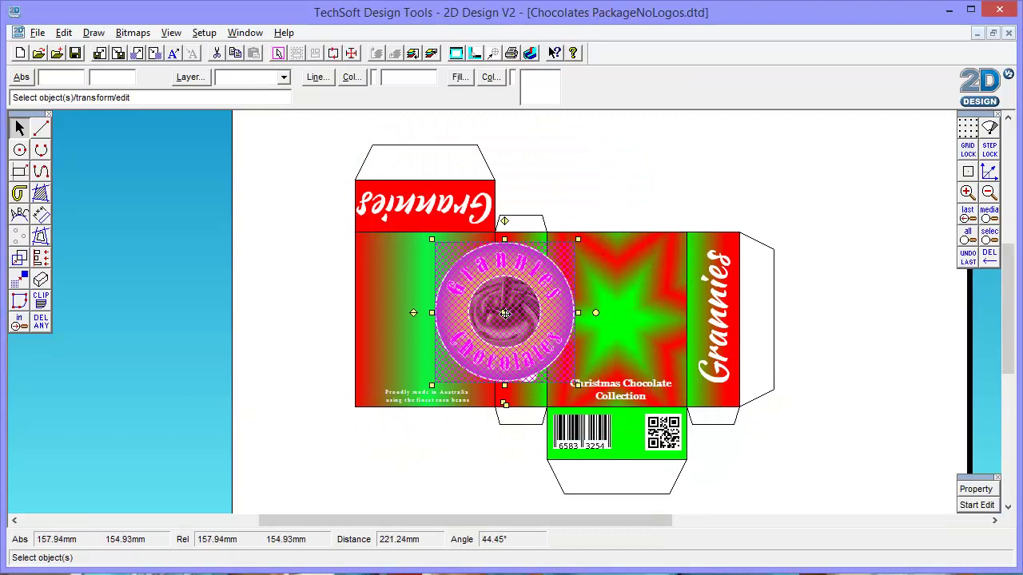
{"action": "left_click_drag", "start_coordinate": [504, 312], "coordinate": [617, 315]}
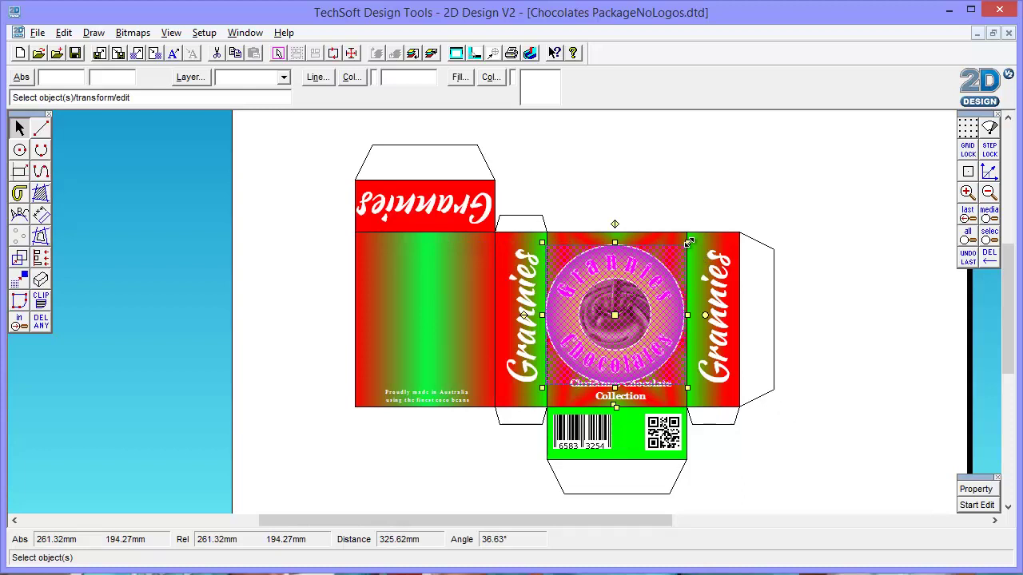
{"action": "left_click_drag", "start_coordinate": [689, 242], "coordinate": [645, 281]}
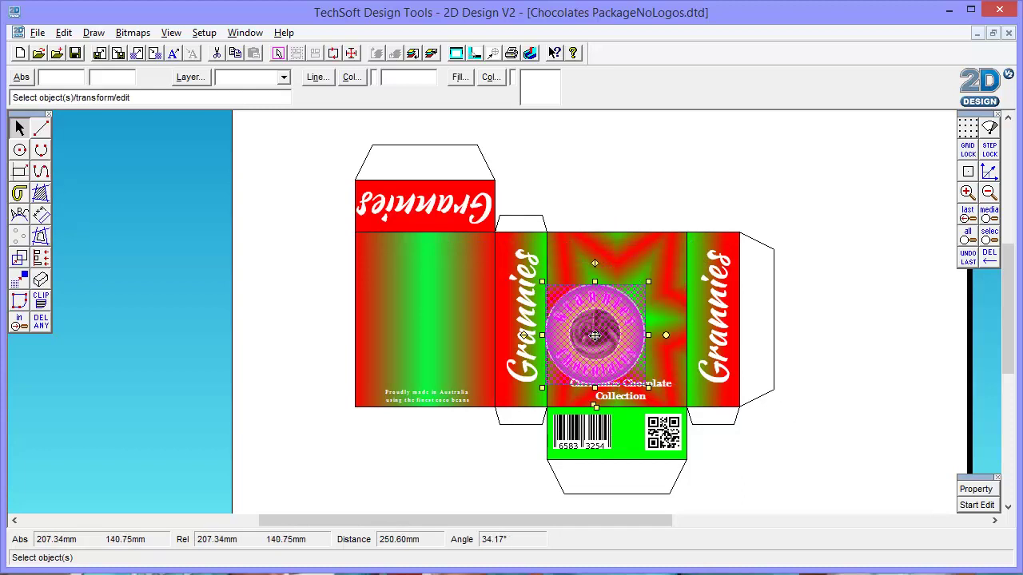
{"action": "left_click_drag", "start_coordinate": [594, 335], "coordinate": [620, 308]}
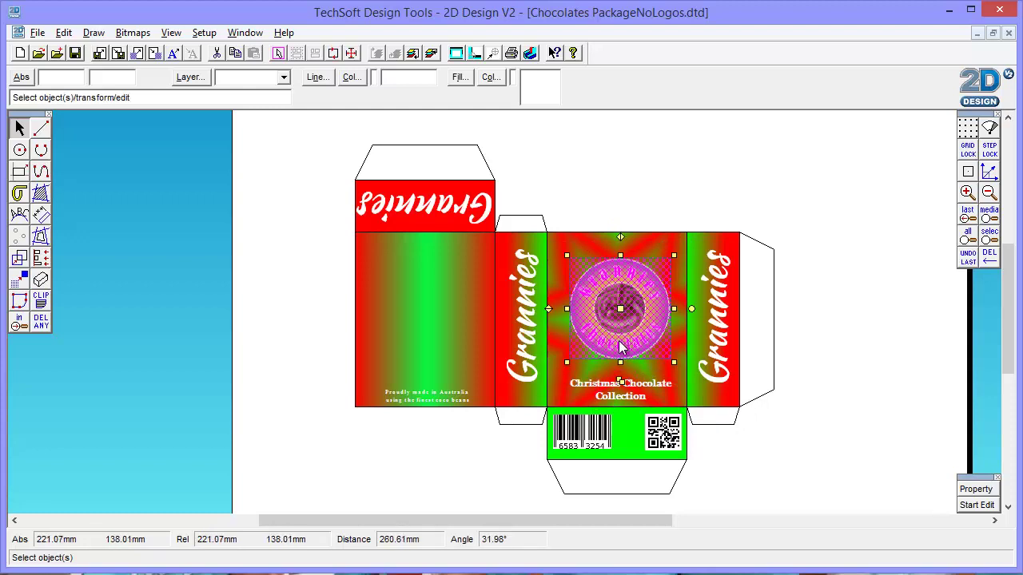
Step: Enlarge the logo and centre it above the Christmas Chocolate Collection text
{"action": "left_click", "coordinate": [568, 363]}
{"action": "left_click", "coordinate": [558, 372]}
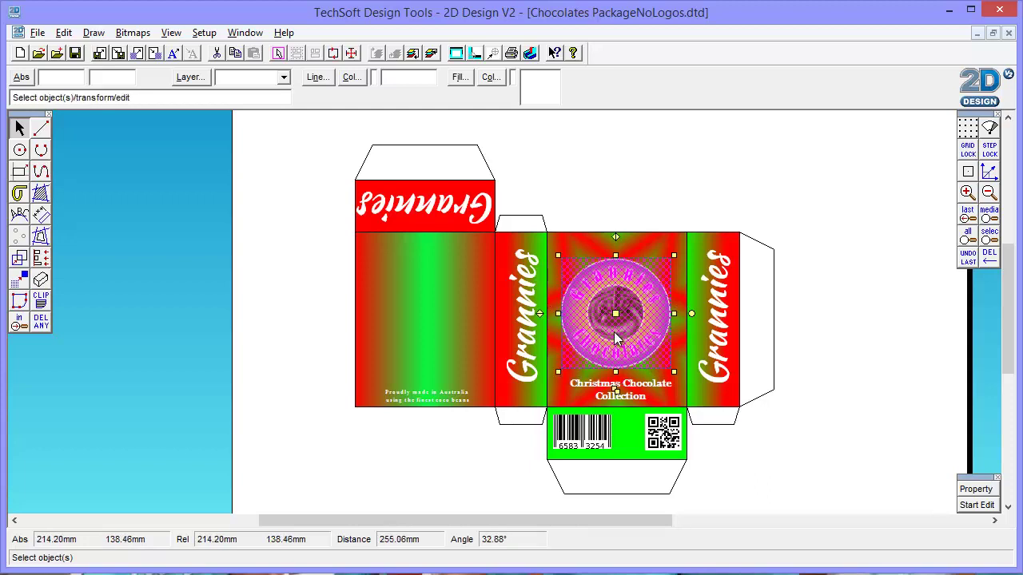
{"action": "left_click", "coordinate": [618, 314]}
{"action": "left_click", "coordinate": [620, 314]}
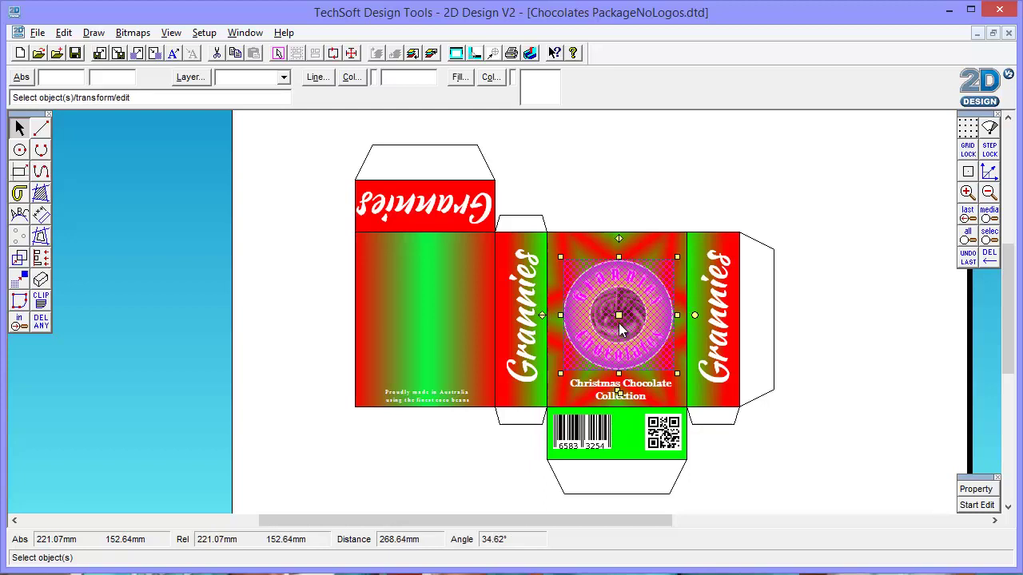
Step: Copy the logo onto the left back panel, shrink it and centre it above the Australia text
{"action": "left_click", "coordinate": [620, 391], "text": "ctrl"}
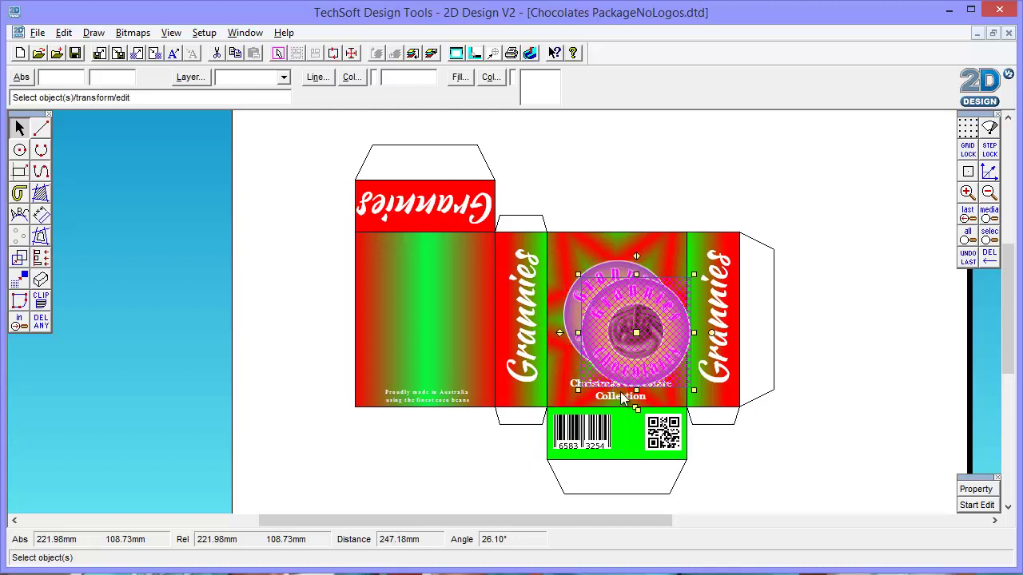
{"action": "left_click", "coordinate": [637, 333]}
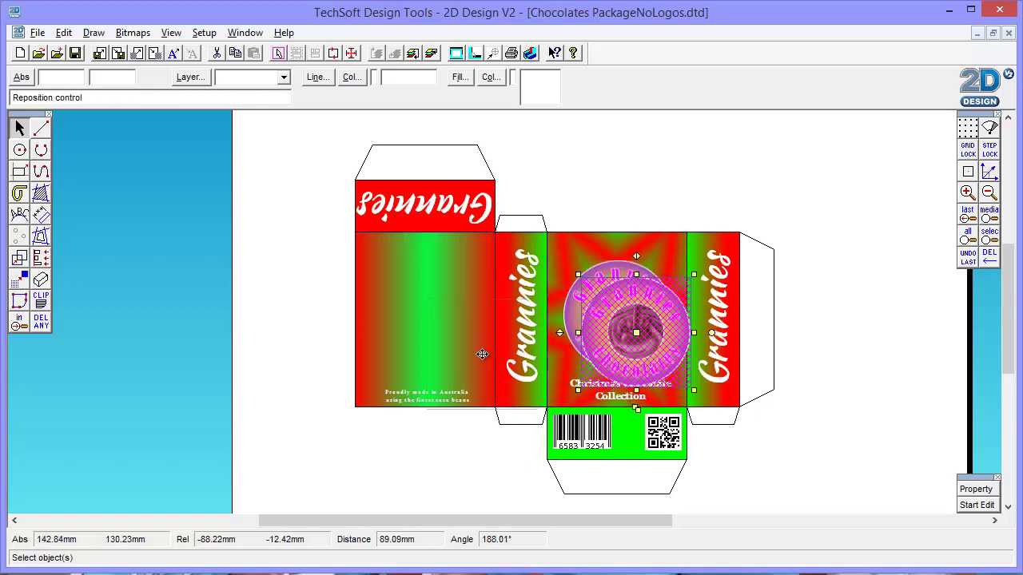
{"action": "left_click", "coordinate": [423, 304]}
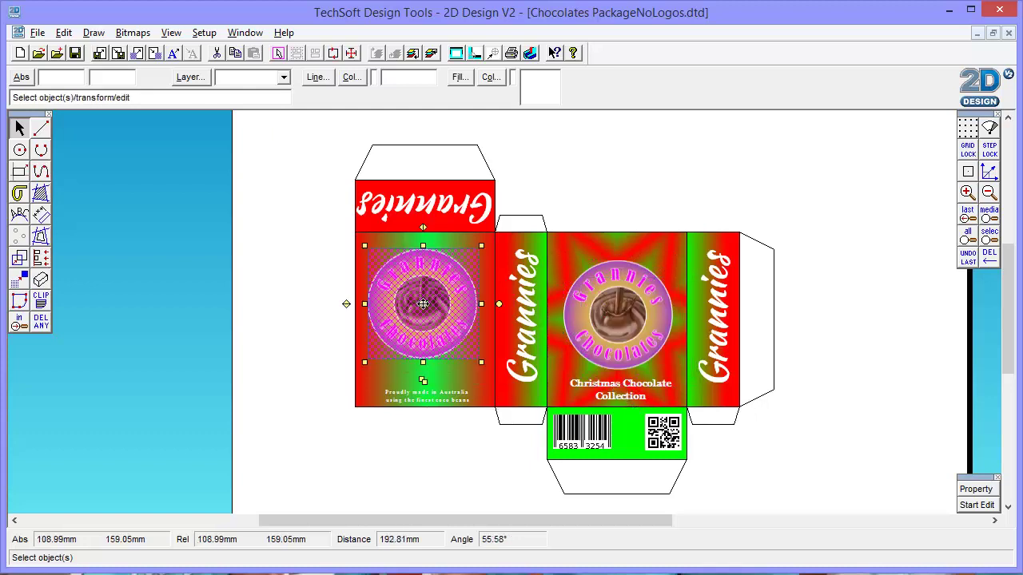
{"action": "left_click", "coordinate": [481, 362]}
{"action": "left_click", "coordinate": [436, 321]}
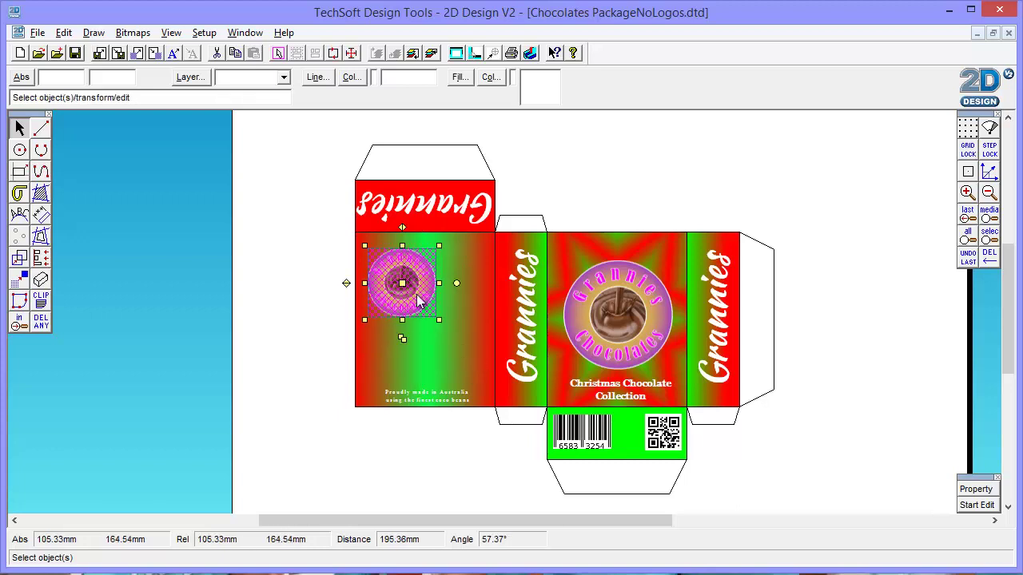
{"action": "left_click", "coordinate": [405, 284]}
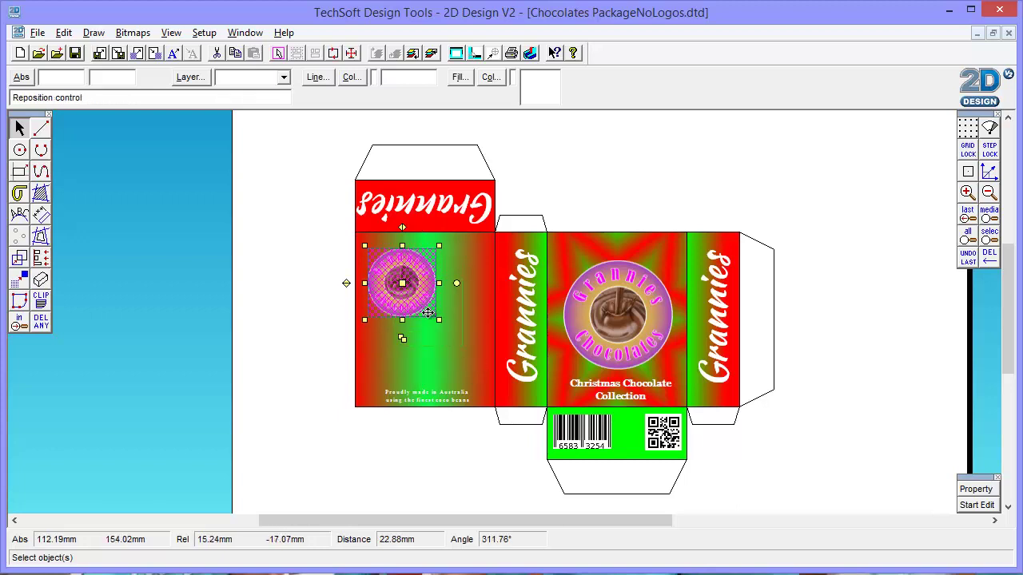
{"action": "left_click", "coordinate": [426, 314]}
{"action": "left_click", "coordinate": [813, 176]}
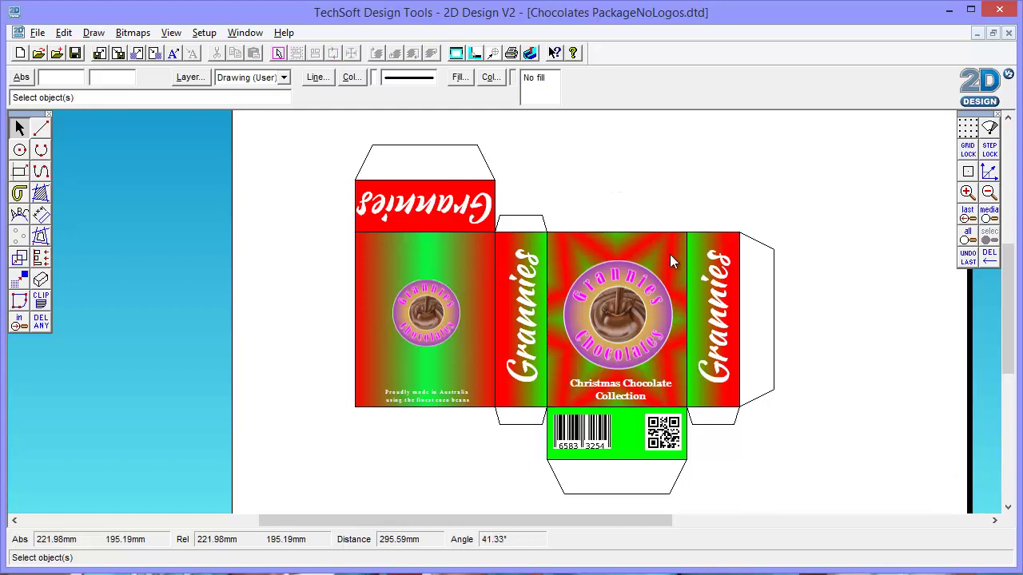
Step: Zoom in to inspect the logos, then zoom back out to the whole box net
{"action": "left_click", "coordinate": [966, 193]}
{"action": "left_click", "coordinate": [967, 193]}
{"action": "left_click", "coordinate": [967, 193]}
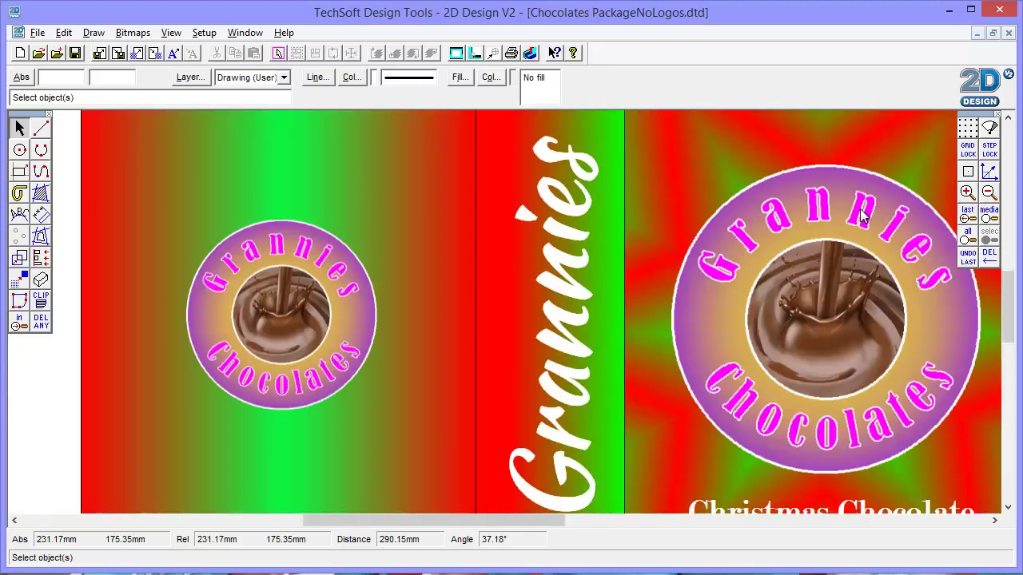
{"action": "left_click", "coordinate": [988, 193]}
{"action": "left_click", "coordinate": [989, 193]}
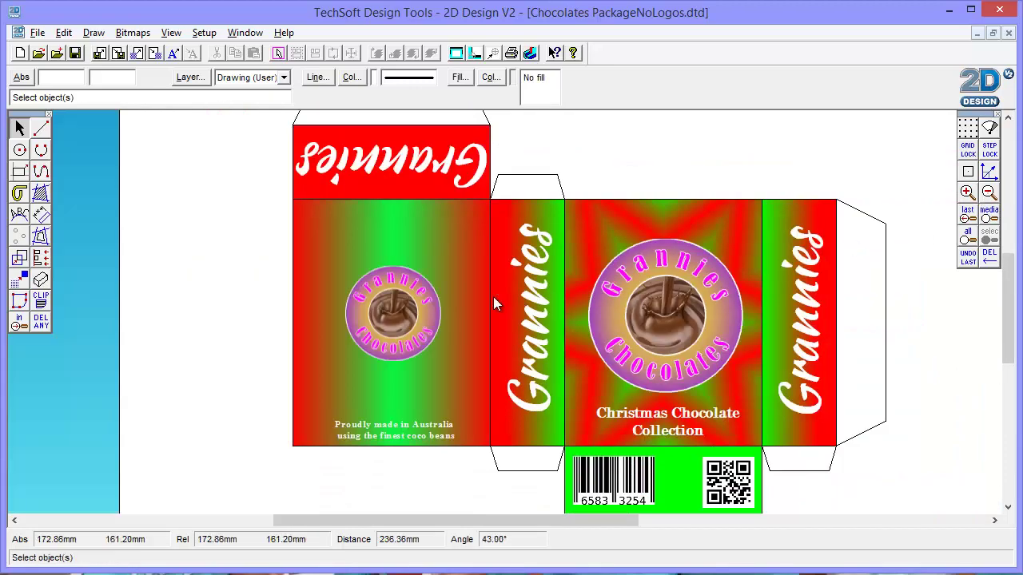
Step: Import the MrMSnowflake.png image file
{"action": "left_click", "coordinate": [36, 32]}
{"action": "left_click", "coordinate": [40, 161]}
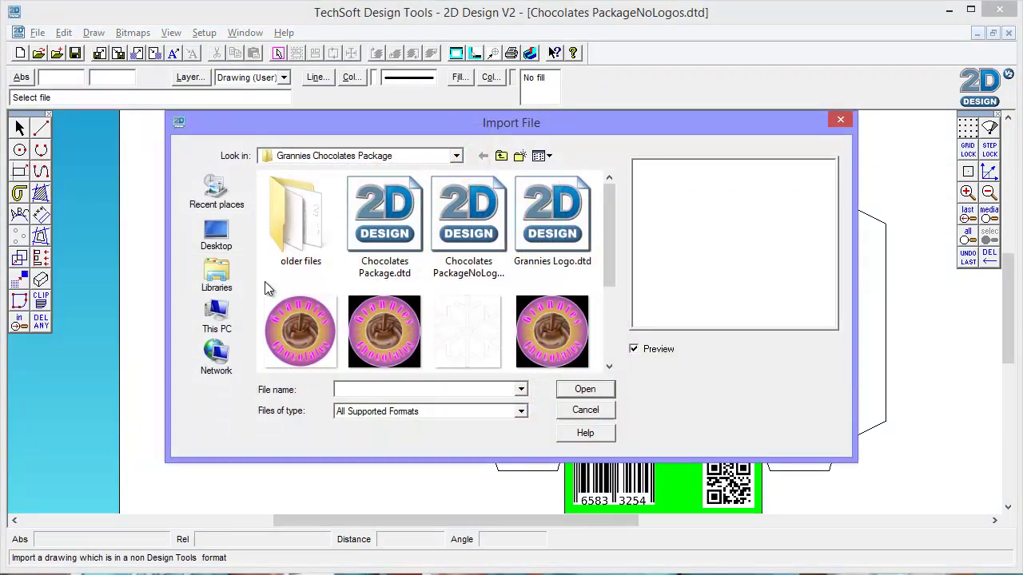
{"action": "left_click_drag", "start_coordinate": [608, 264], "coordinate": [603, 324]}
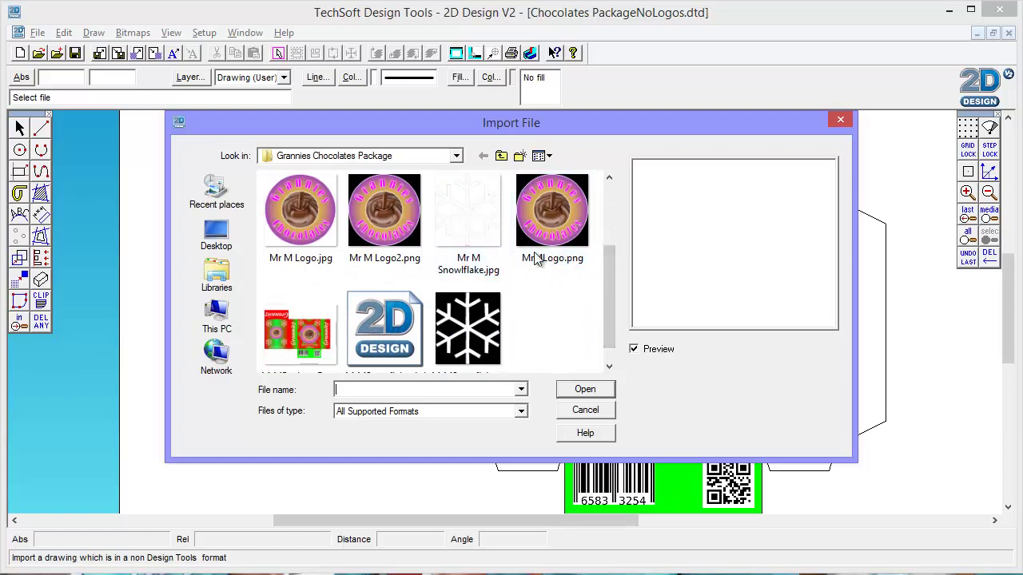
{"action": "scroll", "coordinate": [609, 303], "scroll_direction": "down", "scroll_amount": 1}
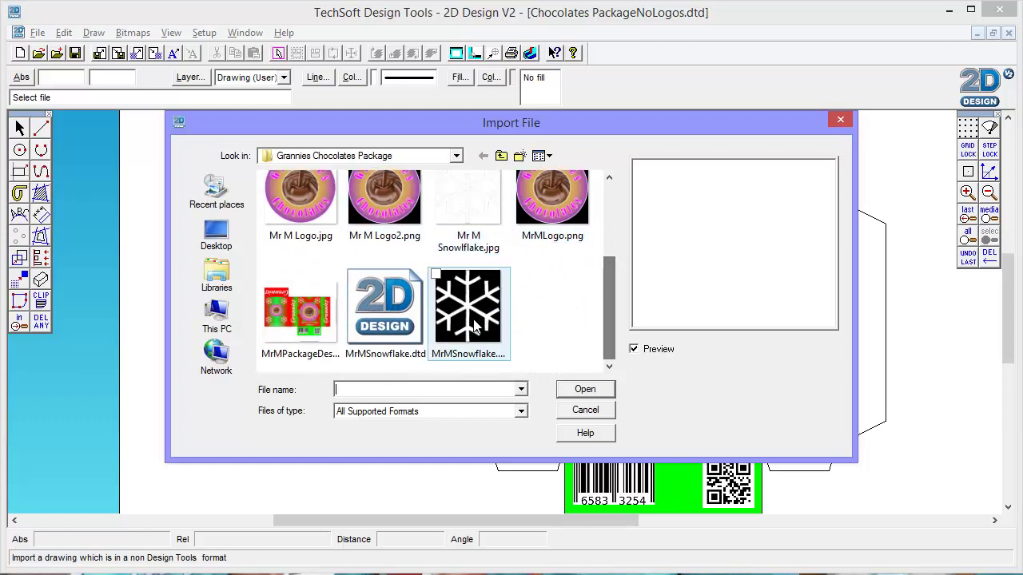
{"action": "left_click", "coordinate": [476, 311]}
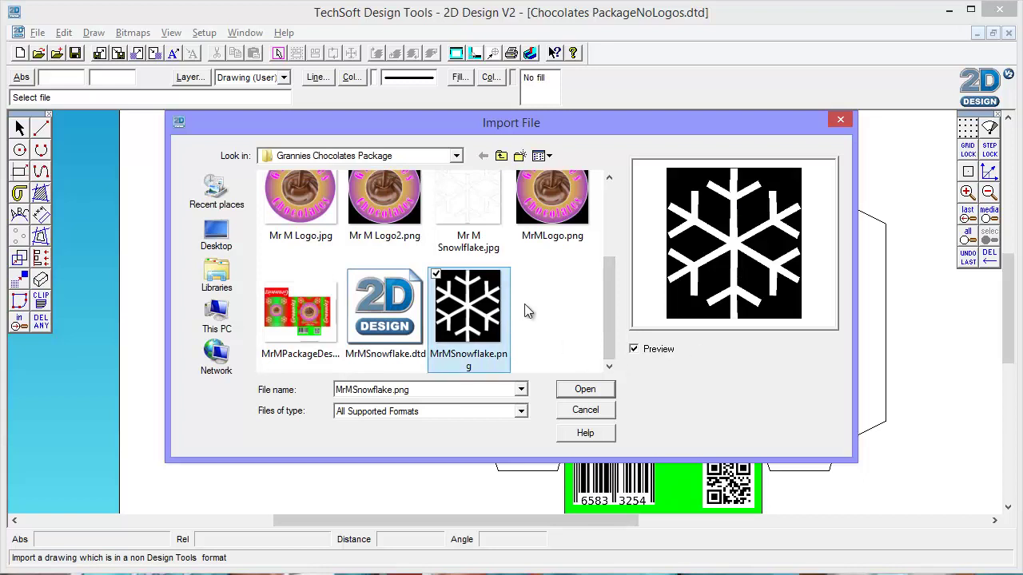
{"action": "left_click", "coordinate": [584, 392]}
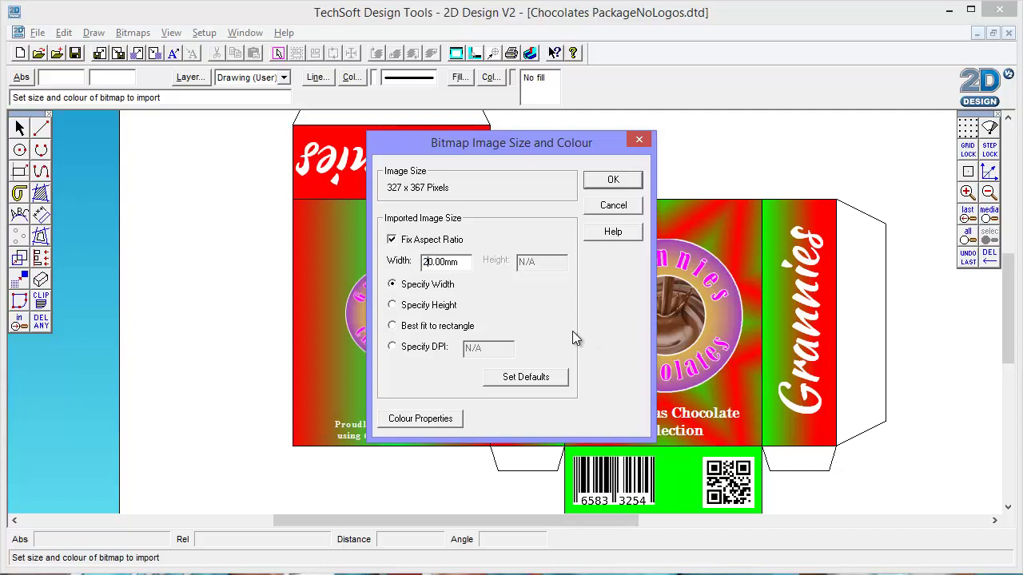
Step: Make the snowflake's black background transparent and place it at 20 mm width
{"action": "left_click", "coordinate": [421, 419]}
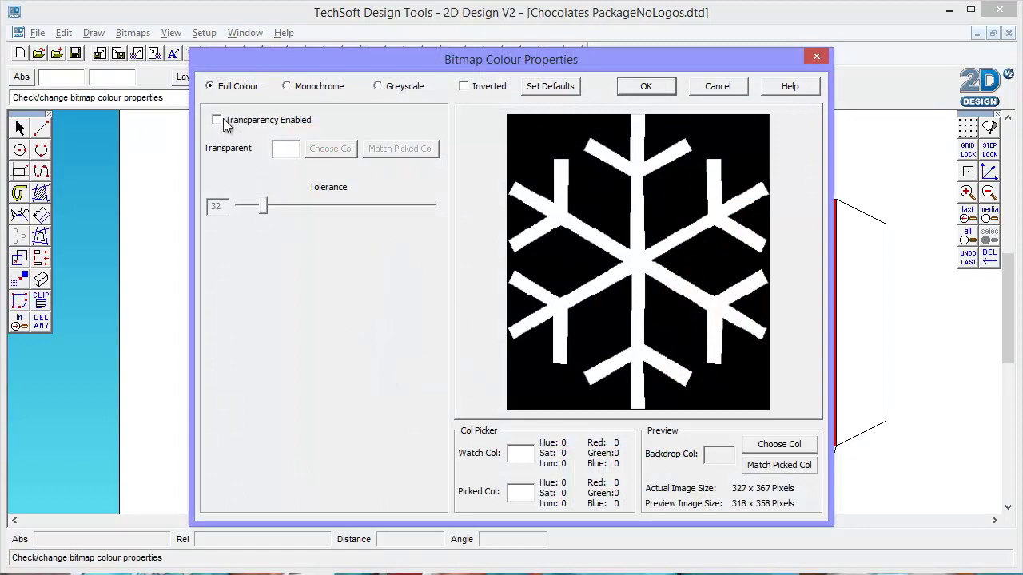
{"action": "left_click", "coordinate": [217, 120]}
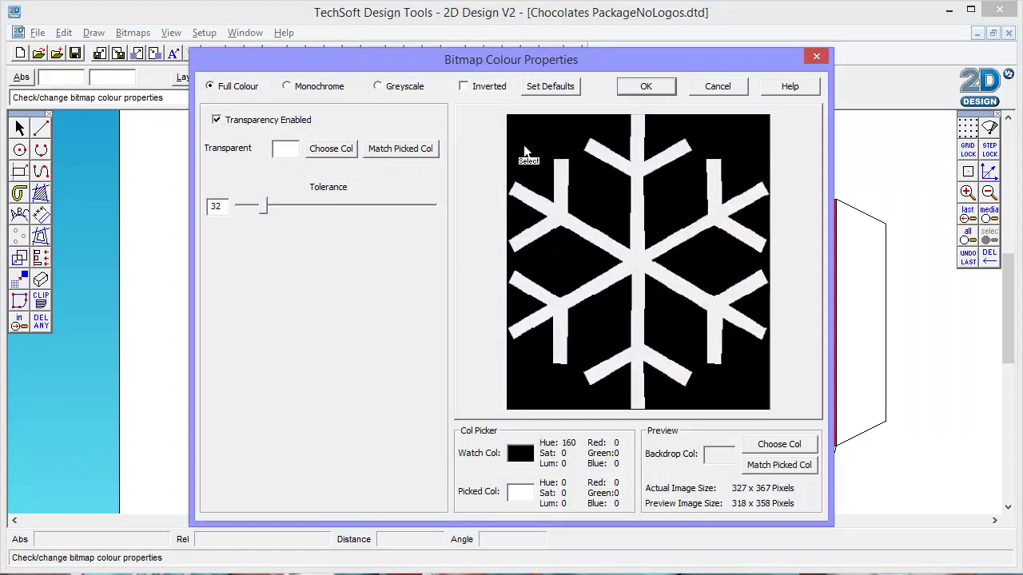
{"action": "left_click", "coordinate": [335, 150]}
{"action": "left_click", "coordinate": [437, 355]}
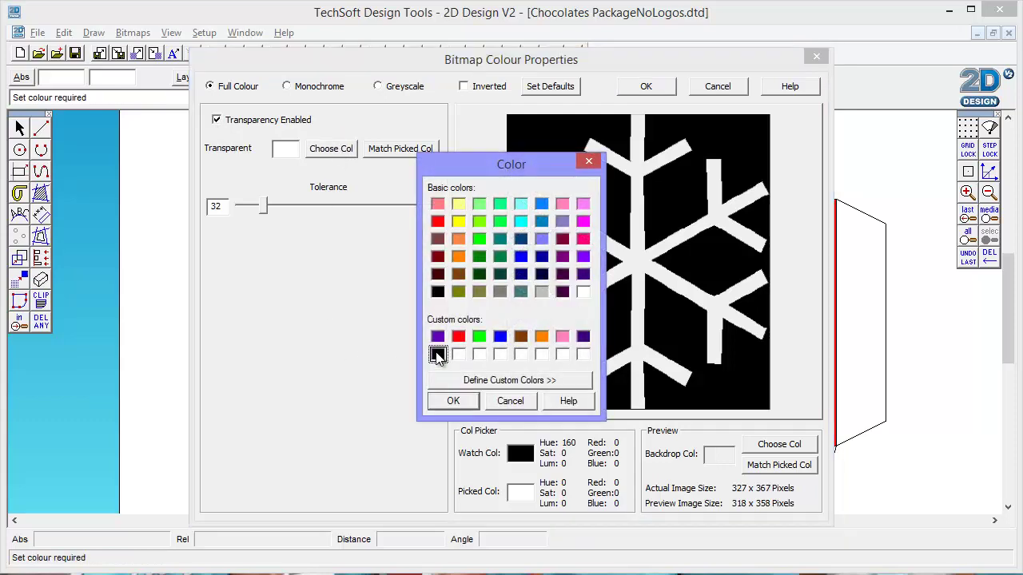
{"action": "left_click", "coordinate": [452, 400]}
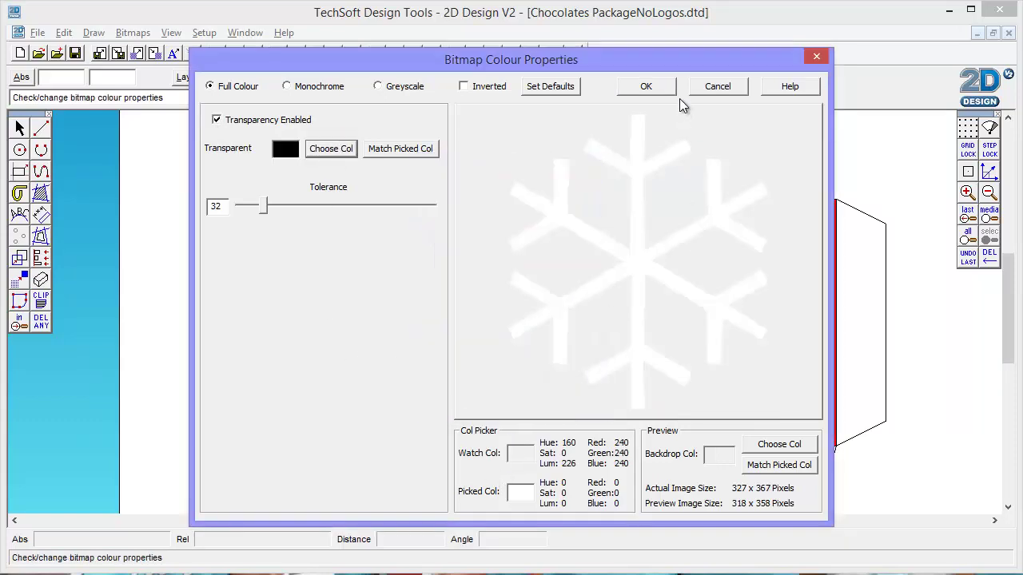
{"action": "left_click", "coordinate": [644, 87]}
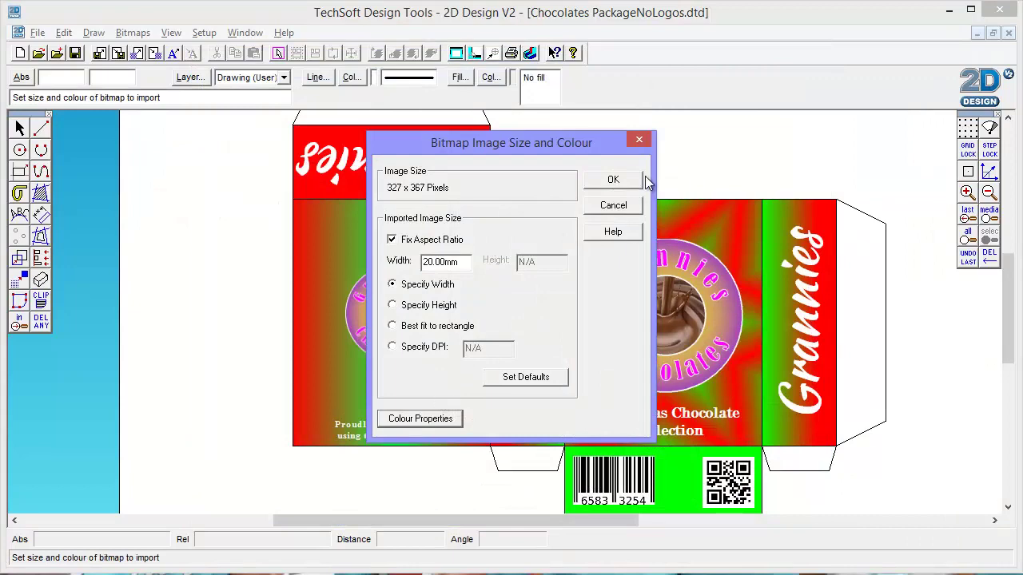
{"action": "left_click", "coordinate": [613, 181]}
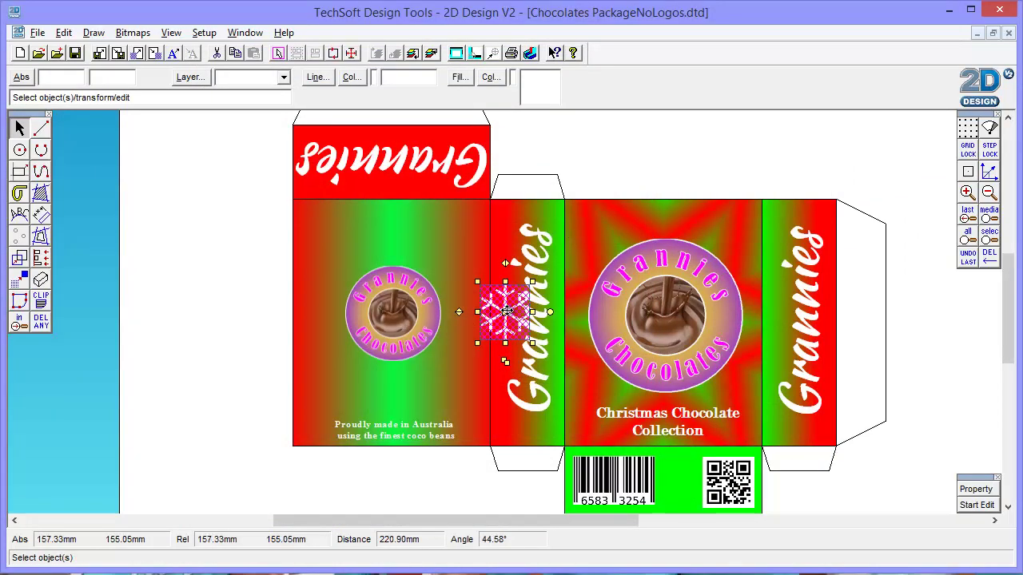
Step: Place snowflakes in the back panel's top-right, top-left, lower-right and lower-left corners
{"action": "left_click", "coordinate": [456, 235]}
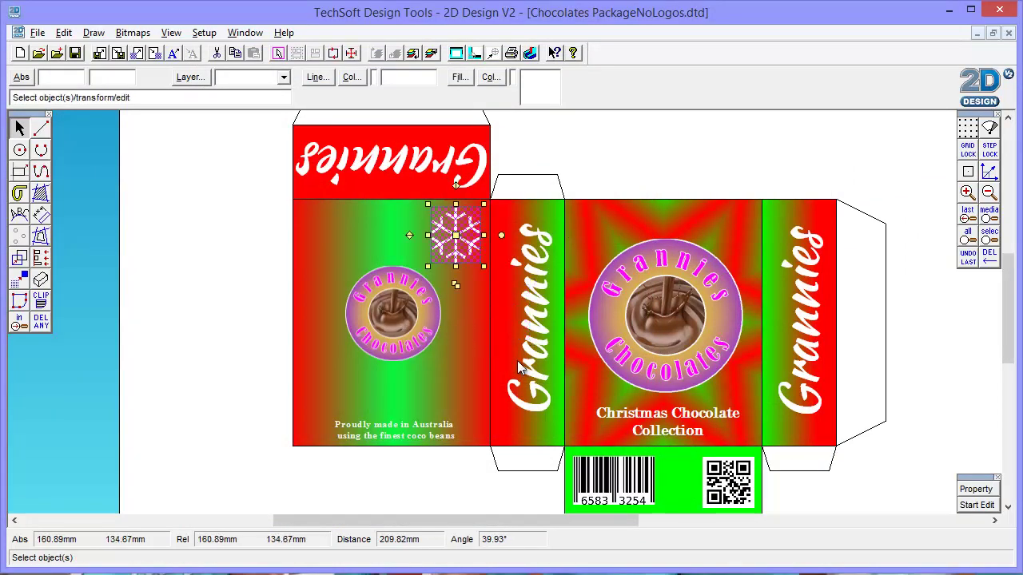
{"action": "left_click_drag", "start_coordinate": [456, 285], "coordinate": [480, 309]}
{"action": "left_click_drag", "start_coordinate": [480, 257], "coordinate": [328, 230]}
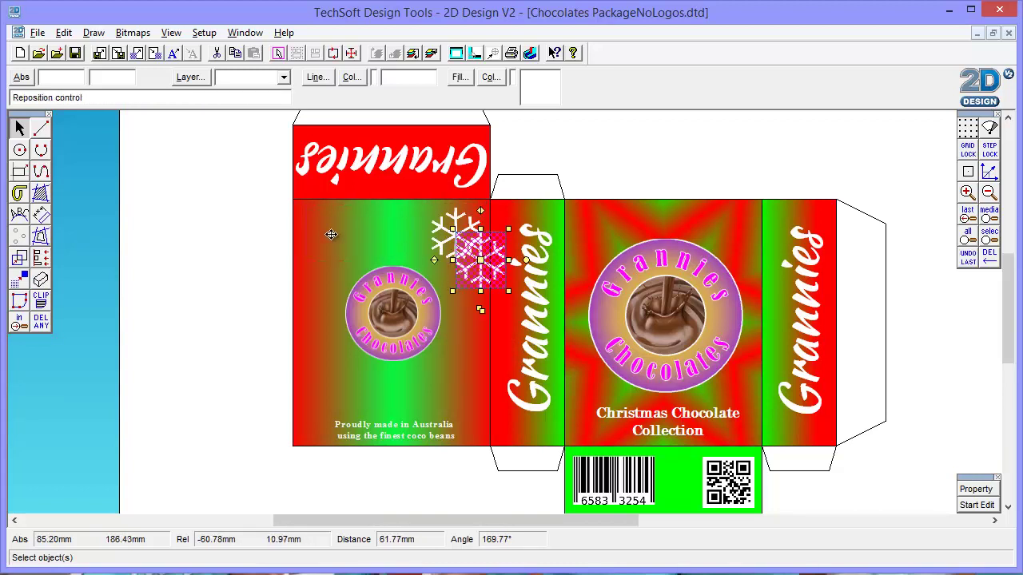
{"action": "left_click", "coordinate": [328, 235]}
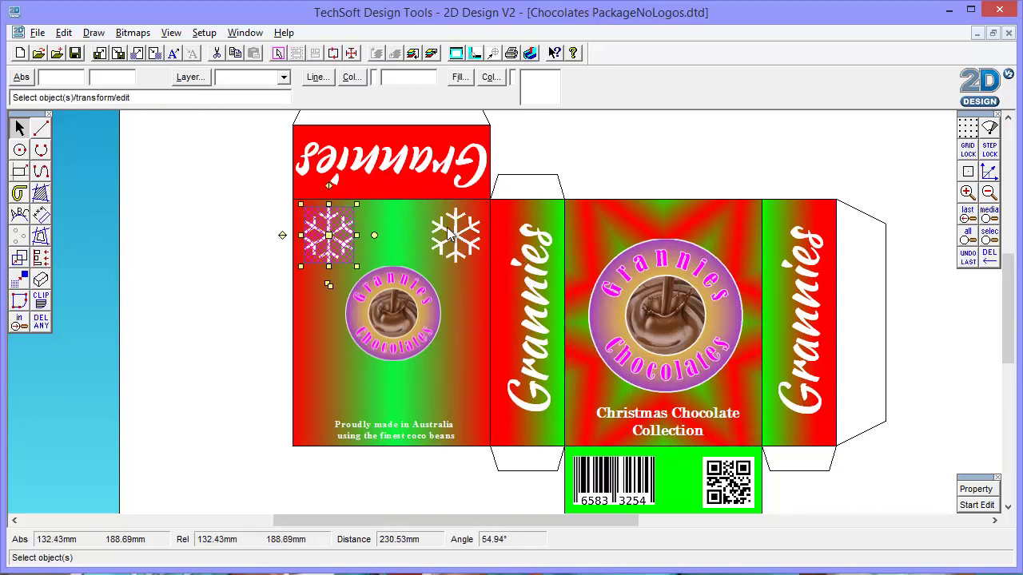
{"action": "left_click", "coordinate": [330, 286]}
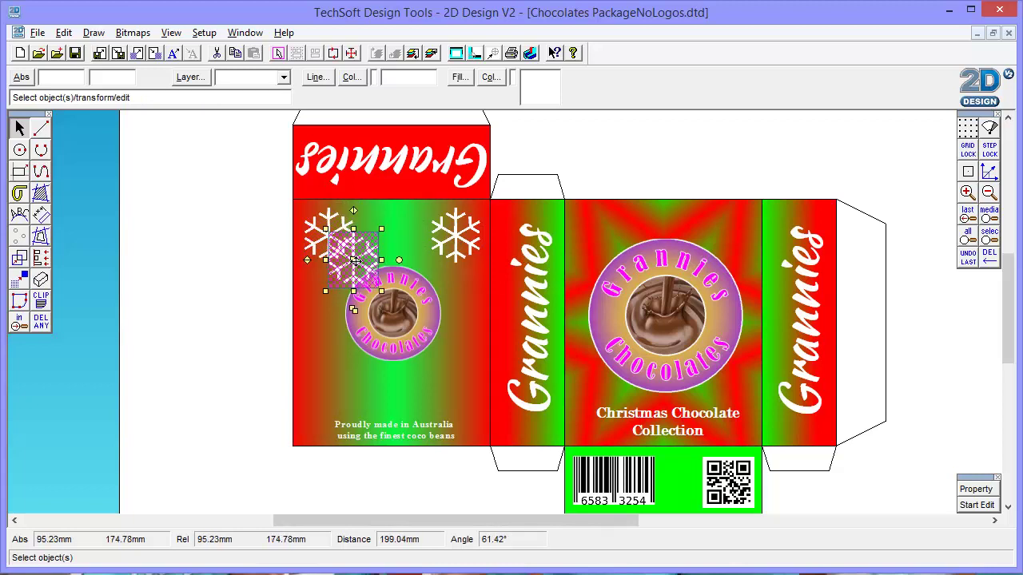
{"action": "left_click_drag", "start_coordinate": [353, 261], "coordinate": [457, 382]}
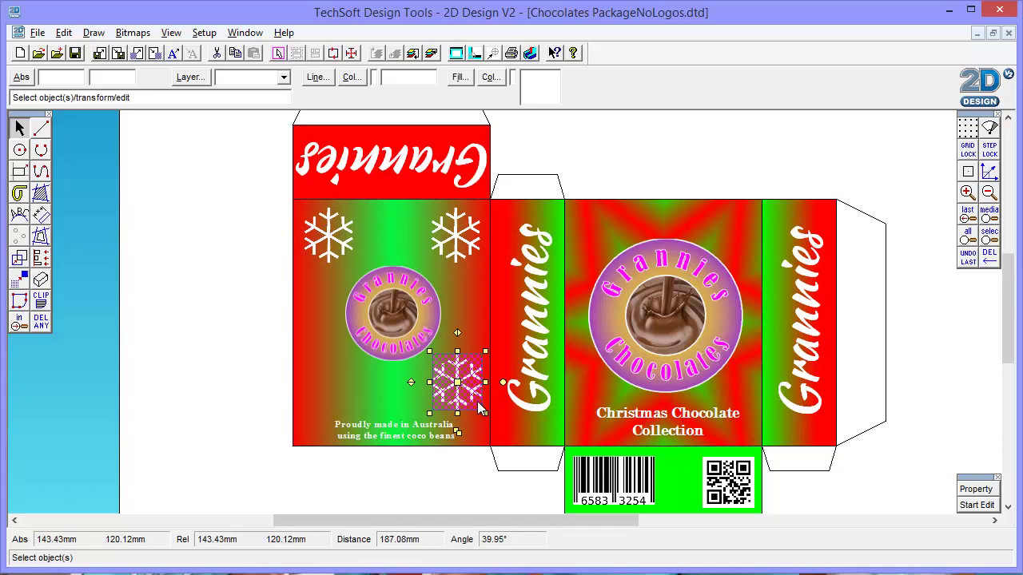
{"action": "left_click", "coordinate": [458, 430]}
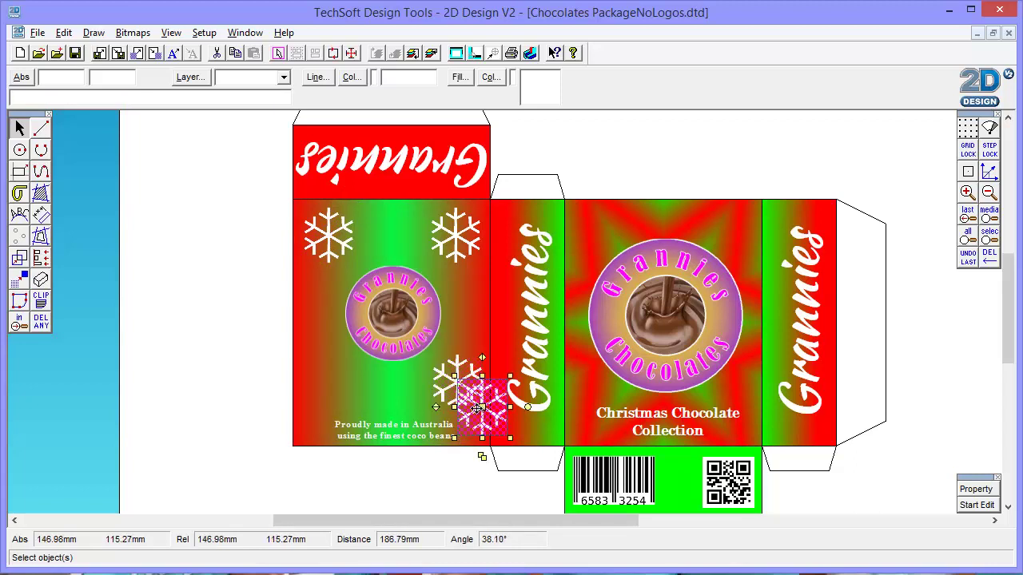
{"action": "left_click_drag", "start_coordinate": [482, 406], "coordinate": [331, 384]}
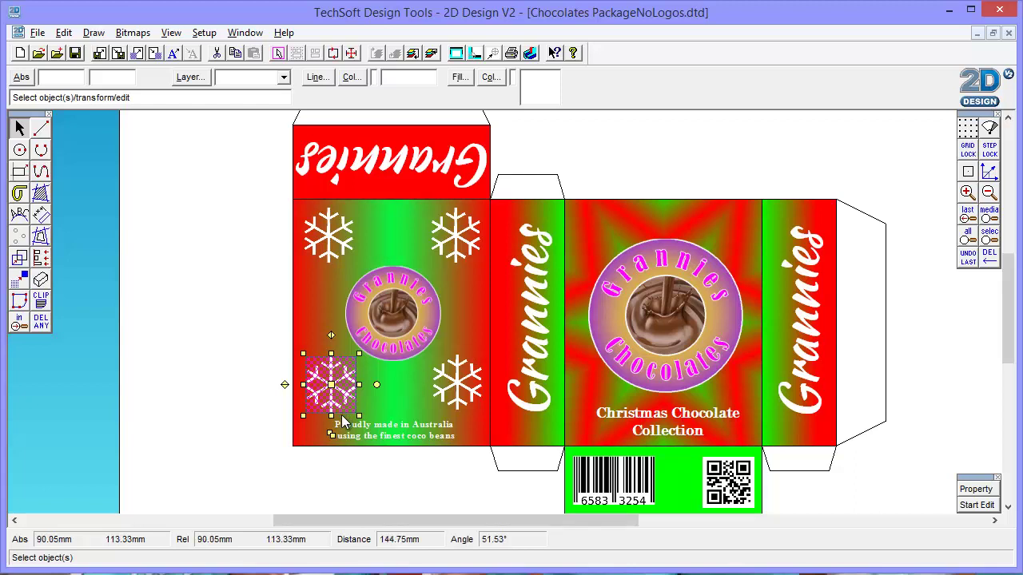
Step: Copy a snowflake onto the star front panel's top corner and deselect it
{"action": "left_click", "coordinate": [331, 434]}
{"action": "left_click_drag", "start_coordinate": [357, 408], "coordinate": [731, 232]}
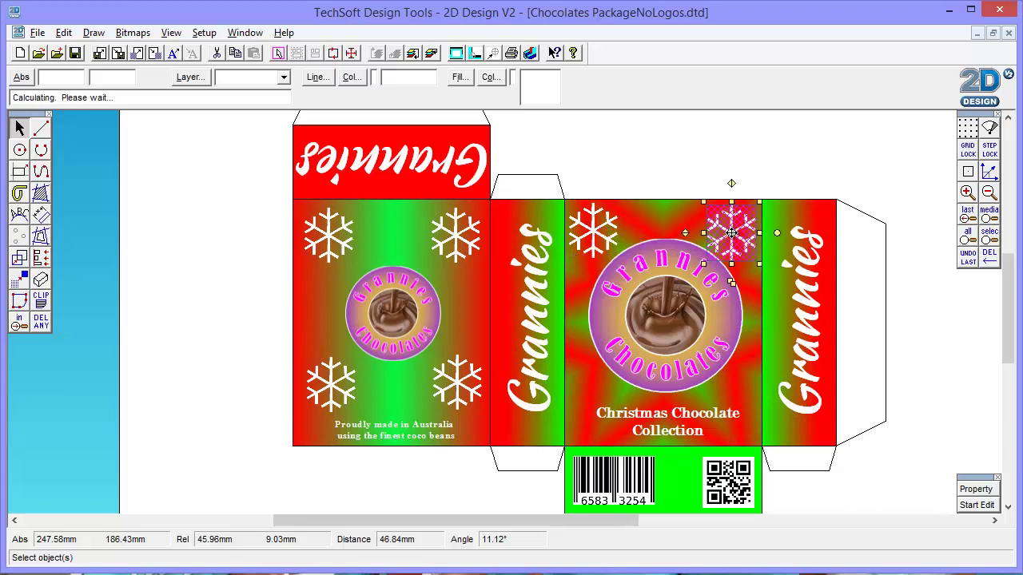
{"action": "left_click", "coordinate": [876, 186]}
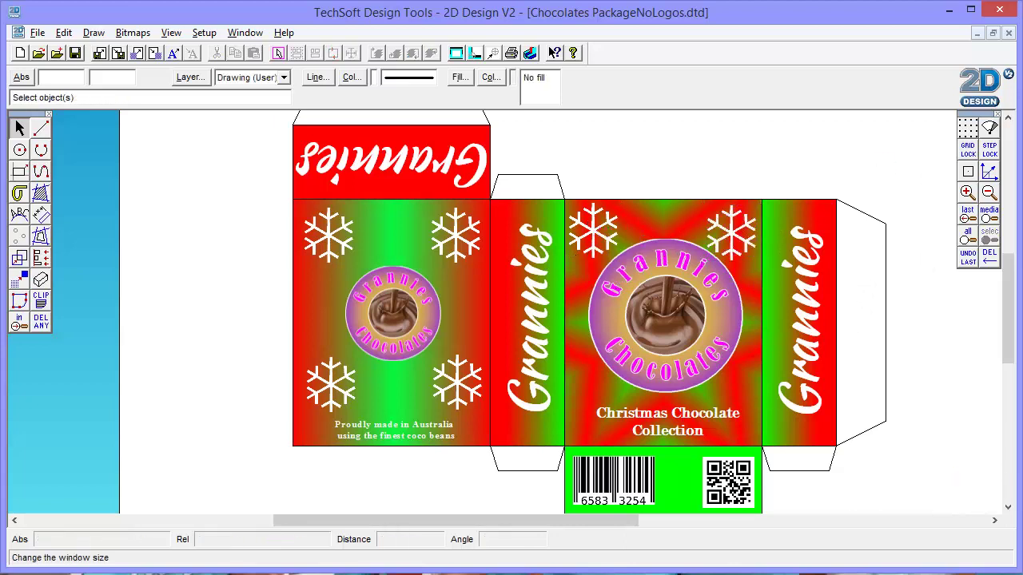